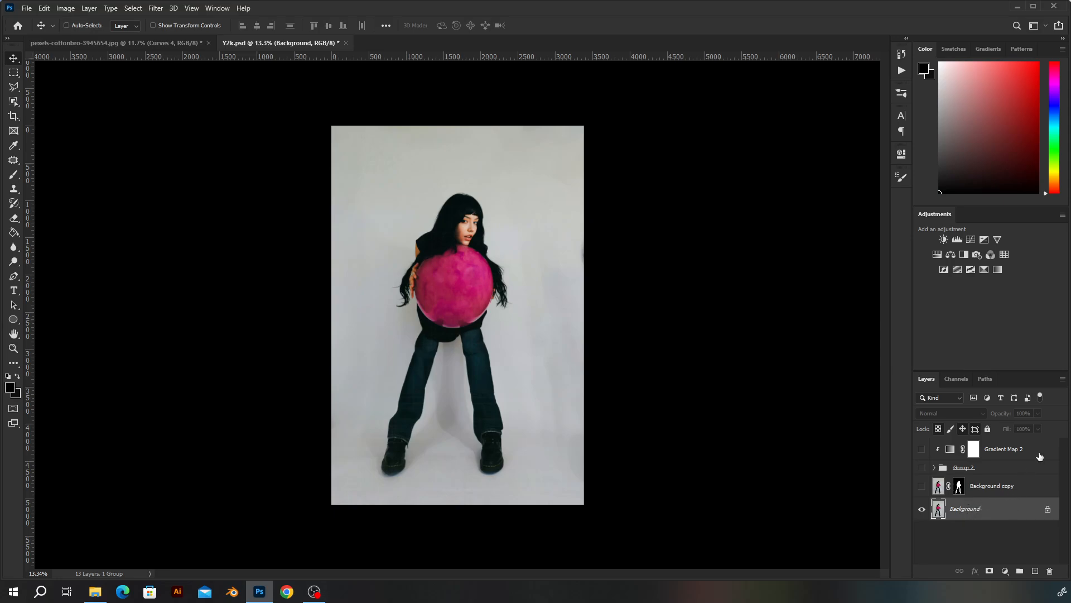
Unlock the Background layer and apply a Levels adjustment with the midtone input at 1.09.
left_click(1047, 509)
key("ctrl+l")
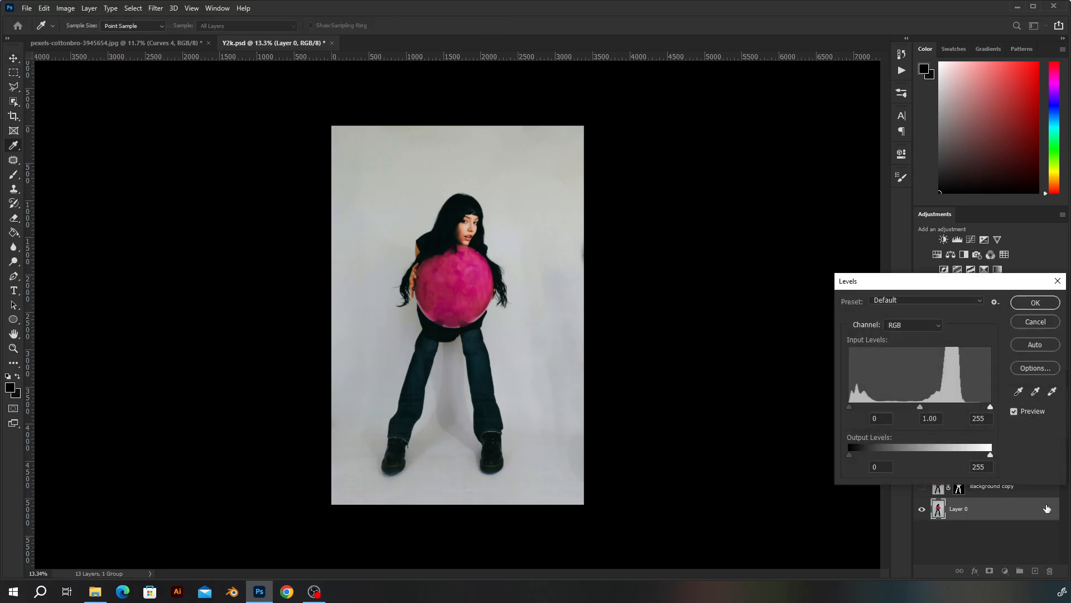
left_click_drag(967, 286, 836, 231)
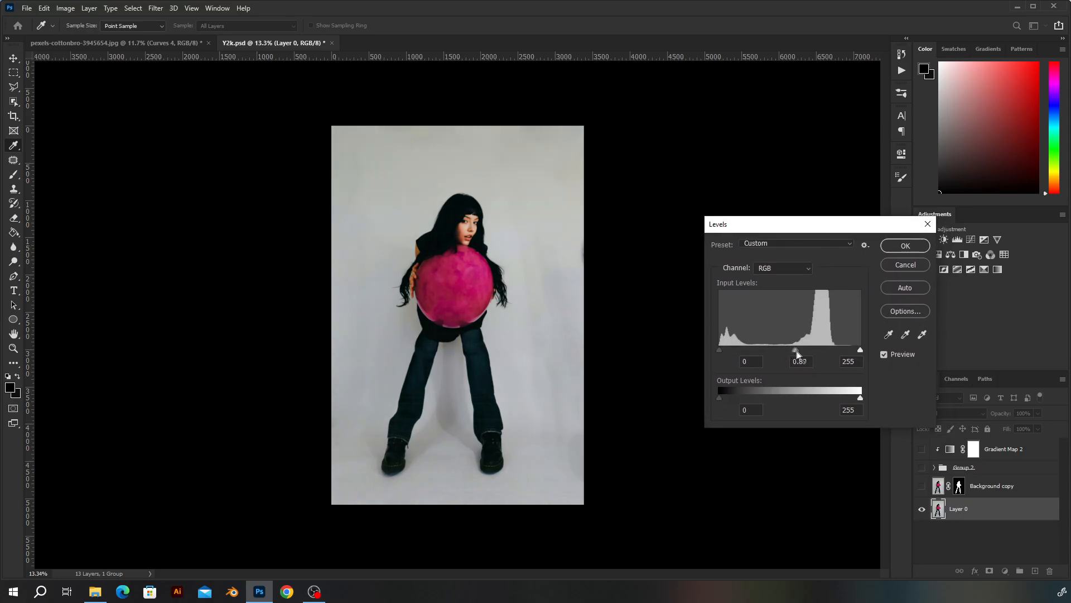
left_click_drag(795, 350, 782, 351)
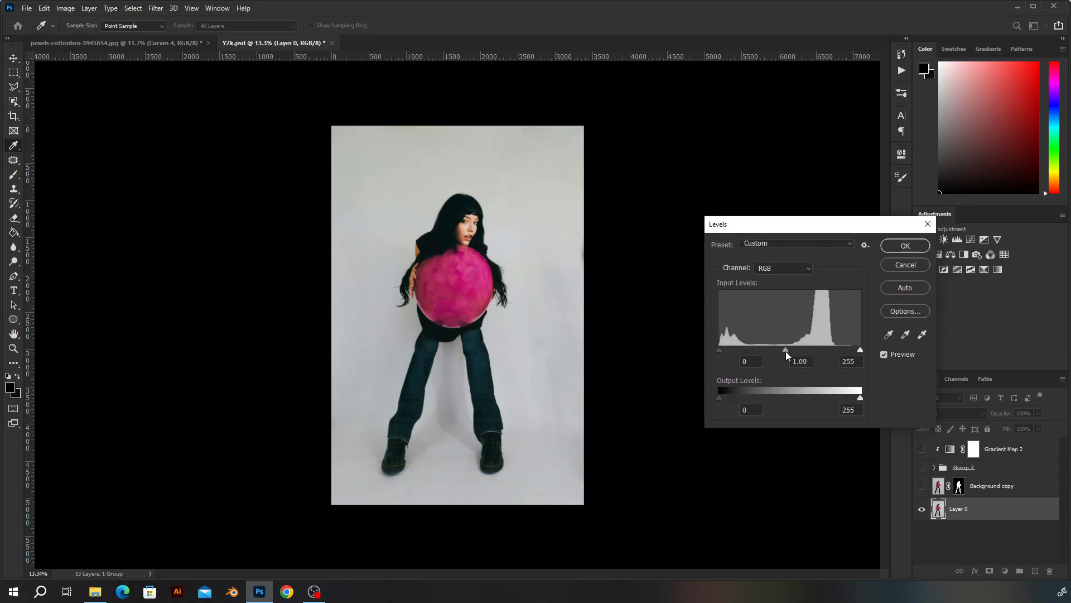
key("Return")
key("v")
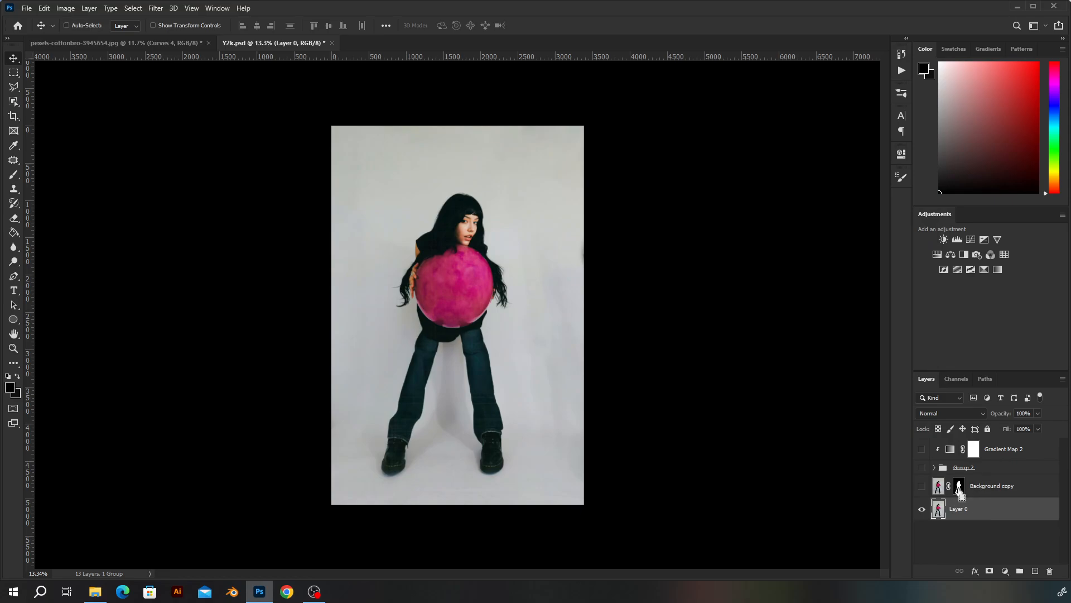
Mask the unlocked photo layer with the figure selection from the Background copy's mask, and delete the Background copy layer.
left_click(959, 488, "ctrl")
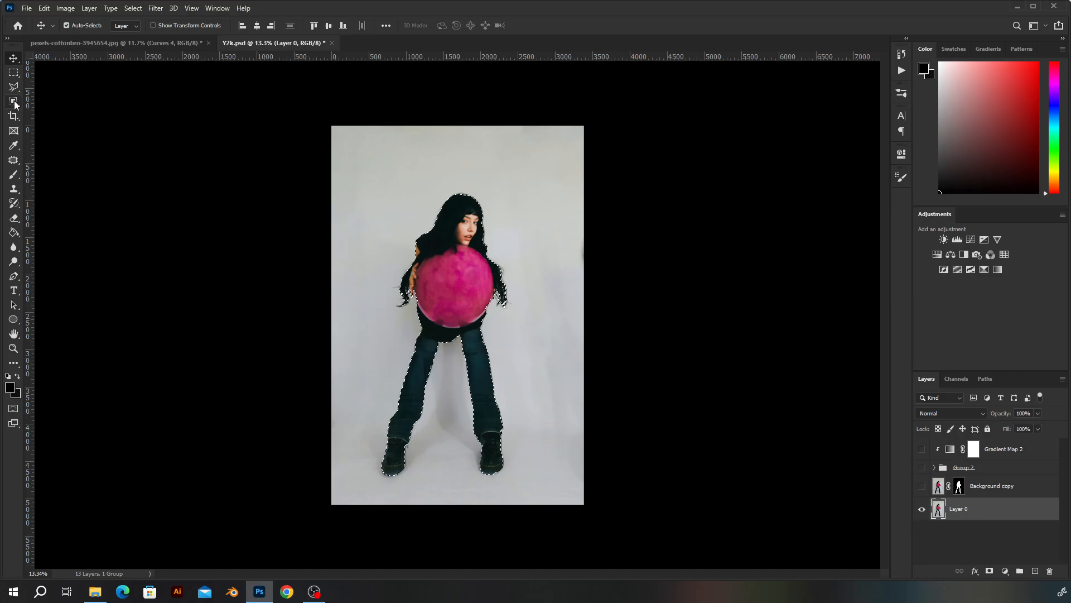
left_click(989, 571)
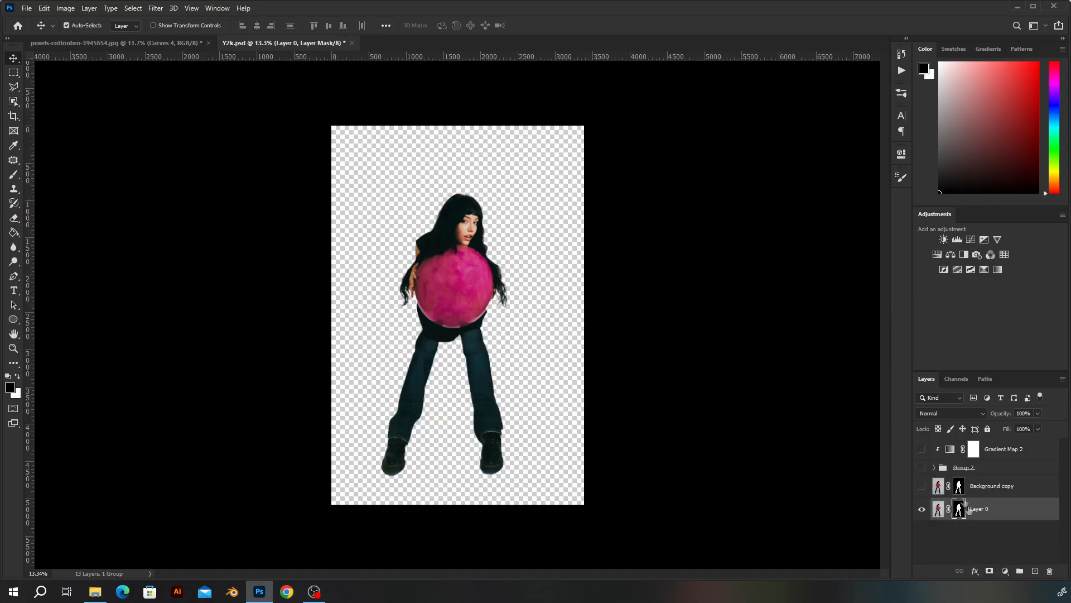
left_click(997, 480)
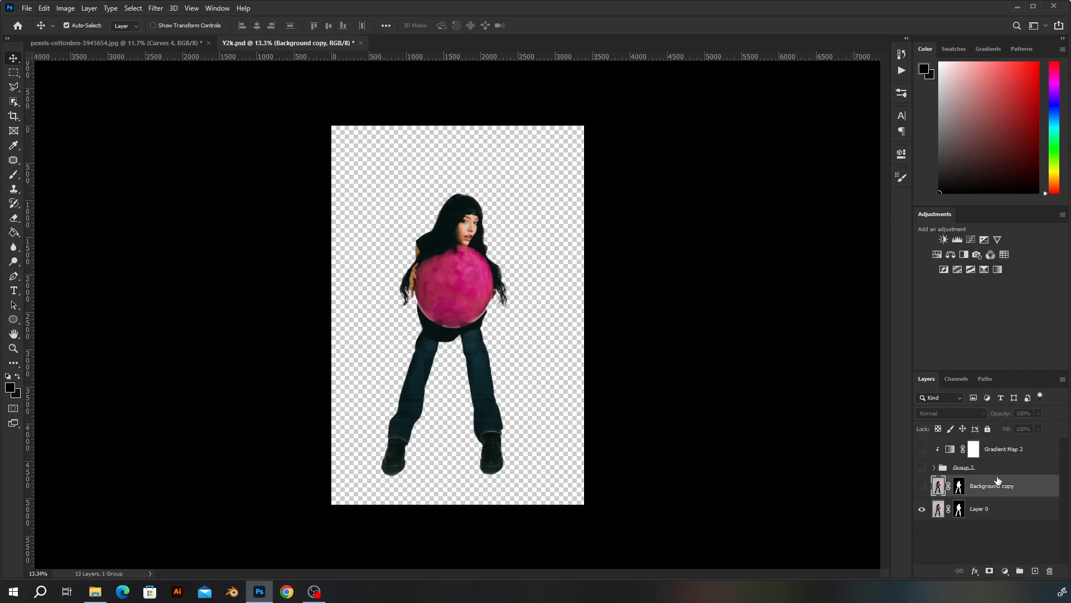
key("Delete")
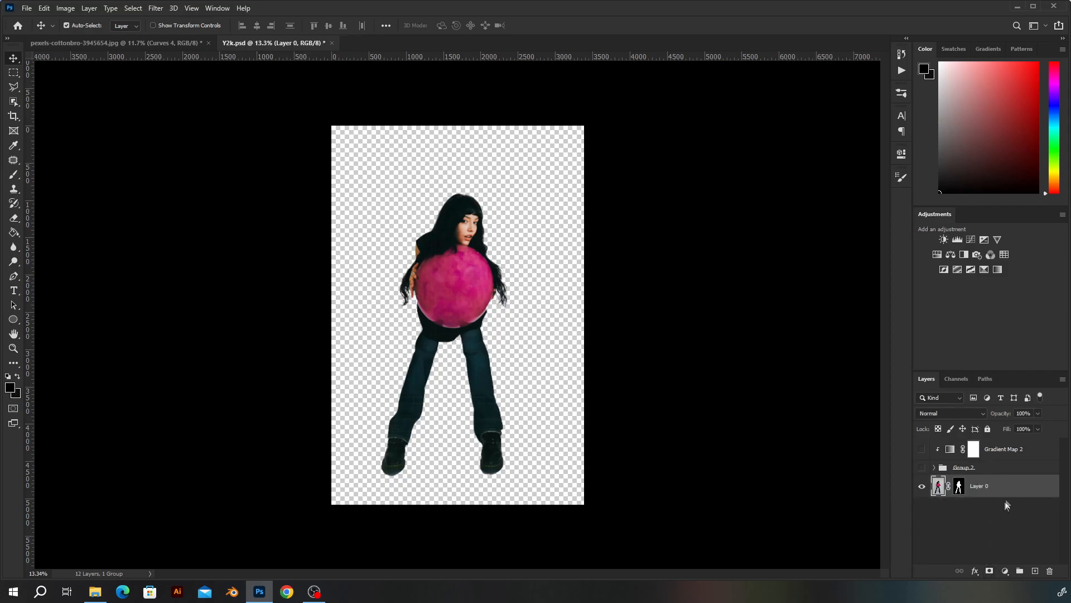
Add a solid colour fill layer in light grey efefef and place it beneath the masked figure layer.
left_click(1006, 572)
left_click(998, 372)
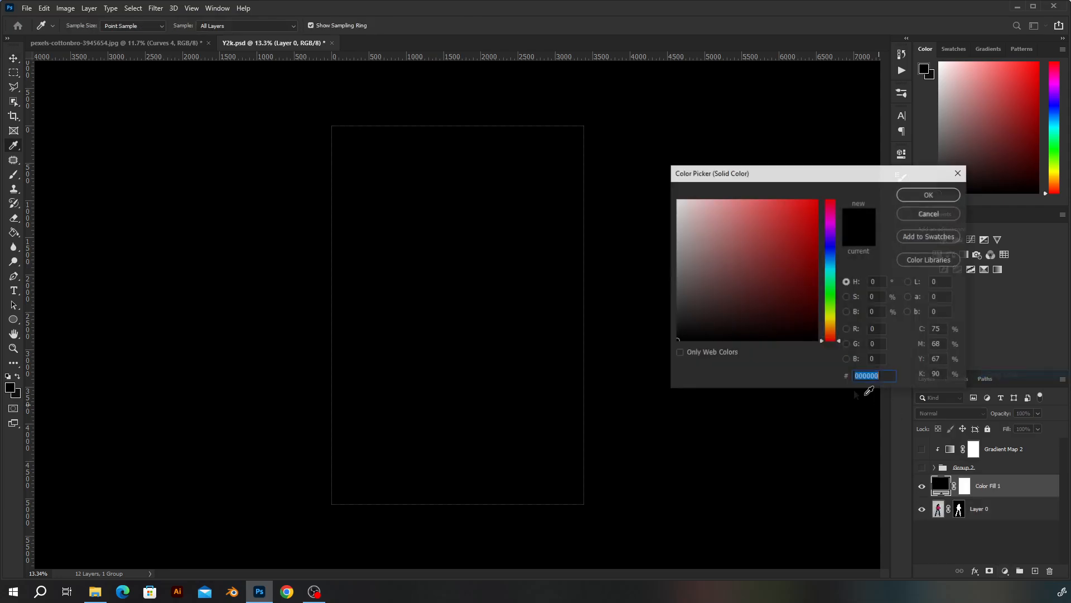
type("ffffff")
left_click_drag(684, 203, 671, 207)
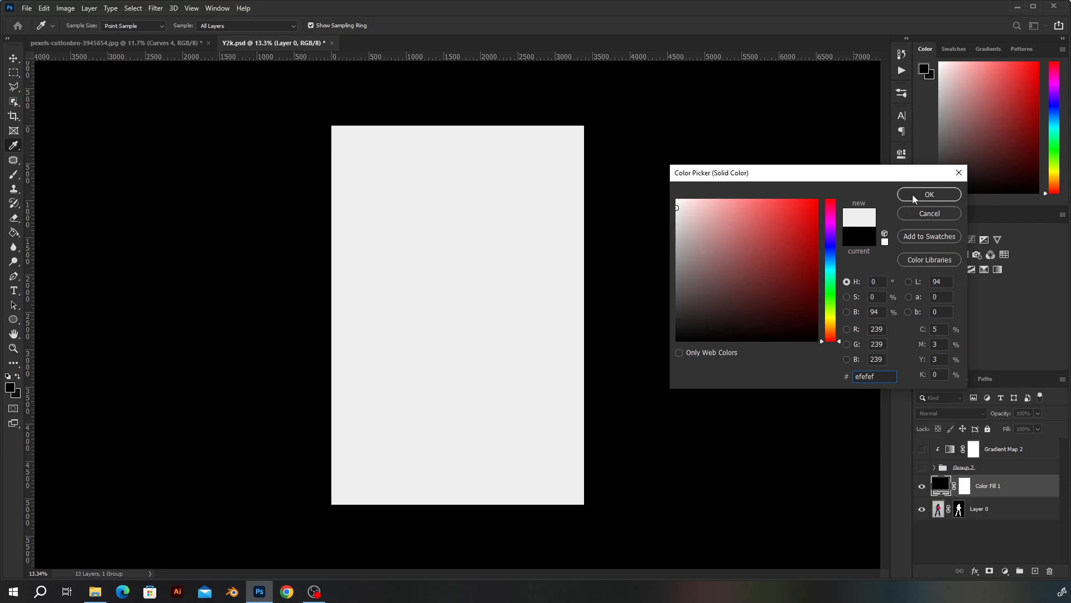
left_click(918, 199)
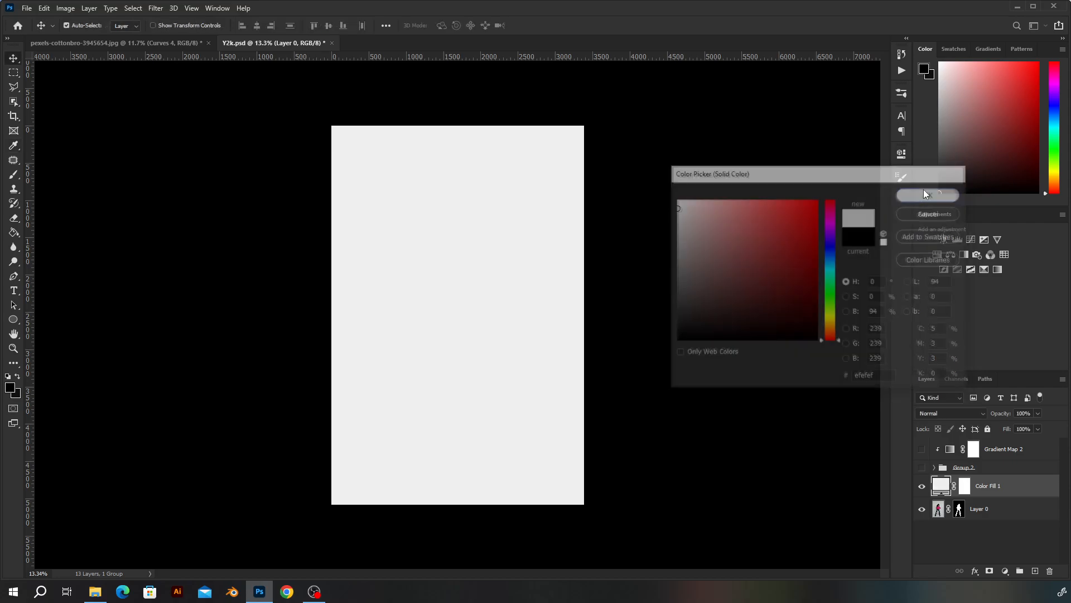
left_click_drag(1003, 492, 996, 516)
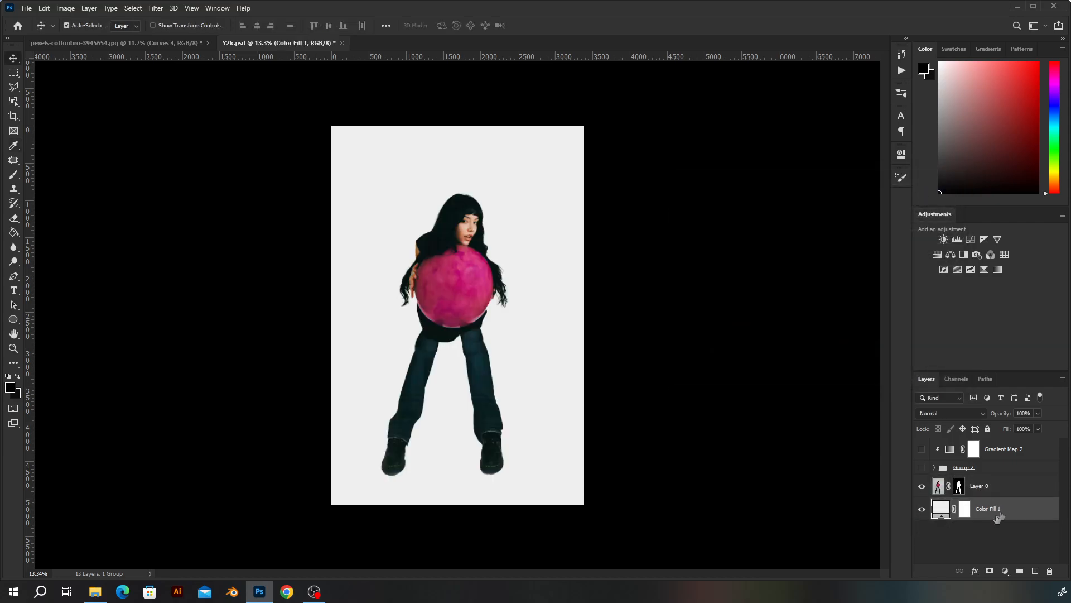
Duplicate the masked figure layer, Layer 0, and hide the original.
left_click(999, 485)
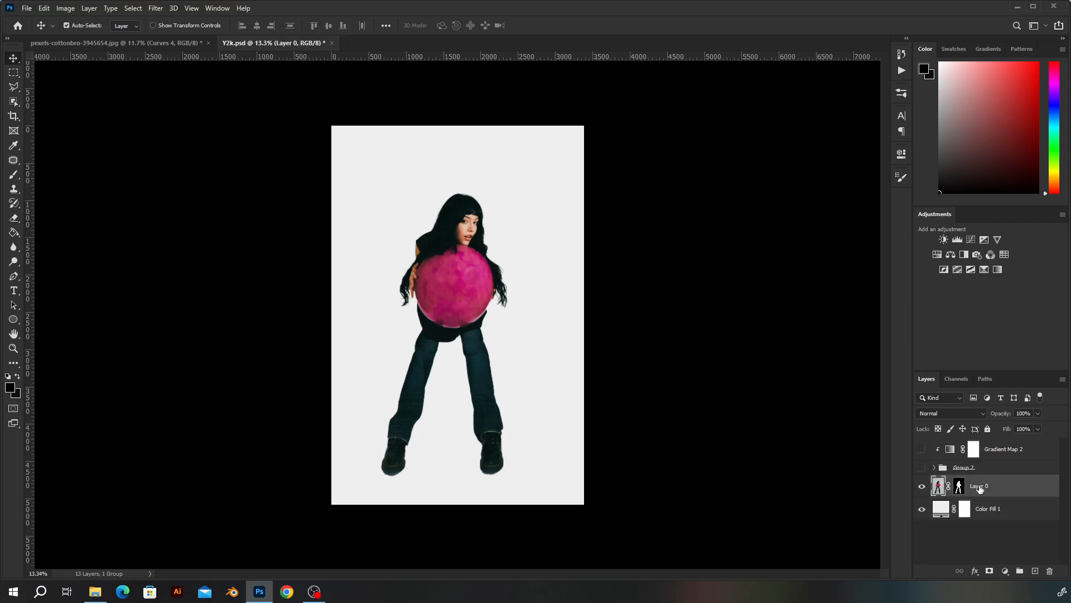
left_click_drag(1003, 491, 1035, 571)
left_click(921, 509)
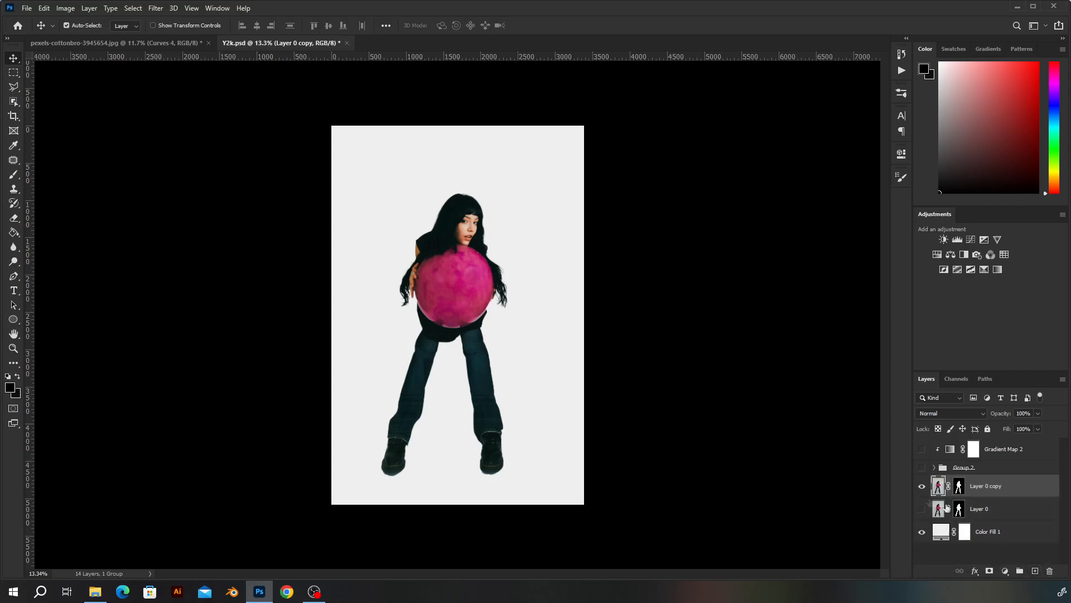
Apply the layer mask on the duplicated figure layer and rename the layer Character.
right_click(959, 488)
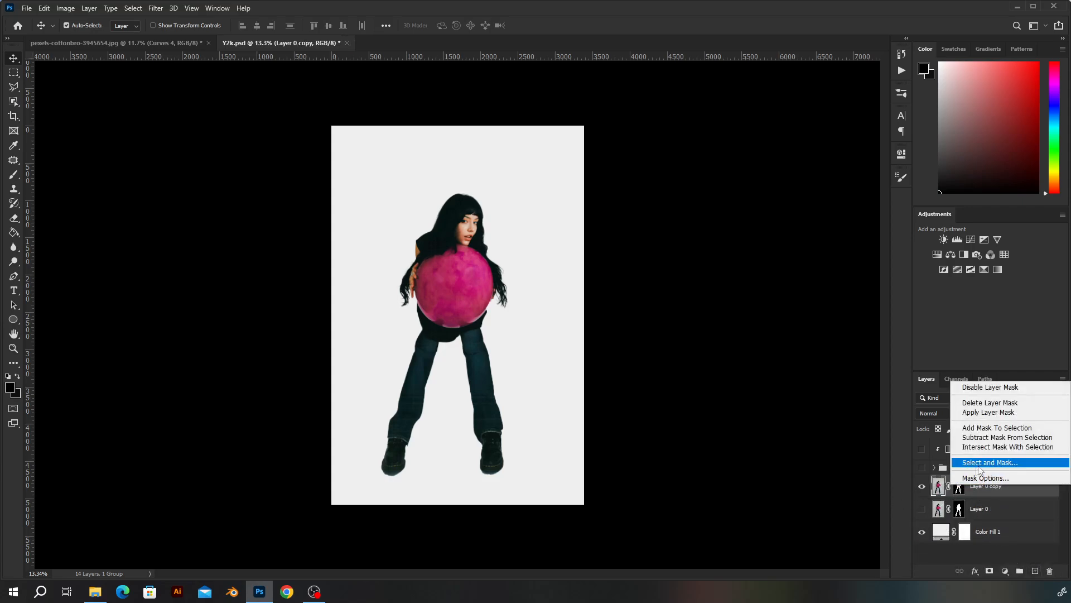
left_click(981, 413)
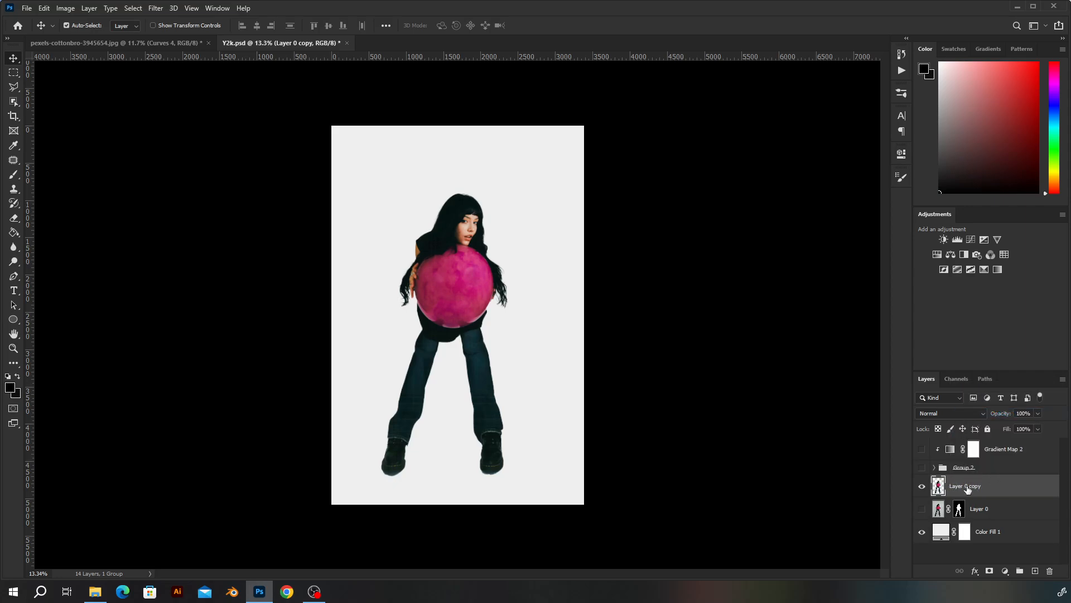
double_click(968, 487)
type("Character")
key("Return")
Desaturate the Character layer with Hue/Saturation, setting Saturation to -100.
key("ctrl+u")
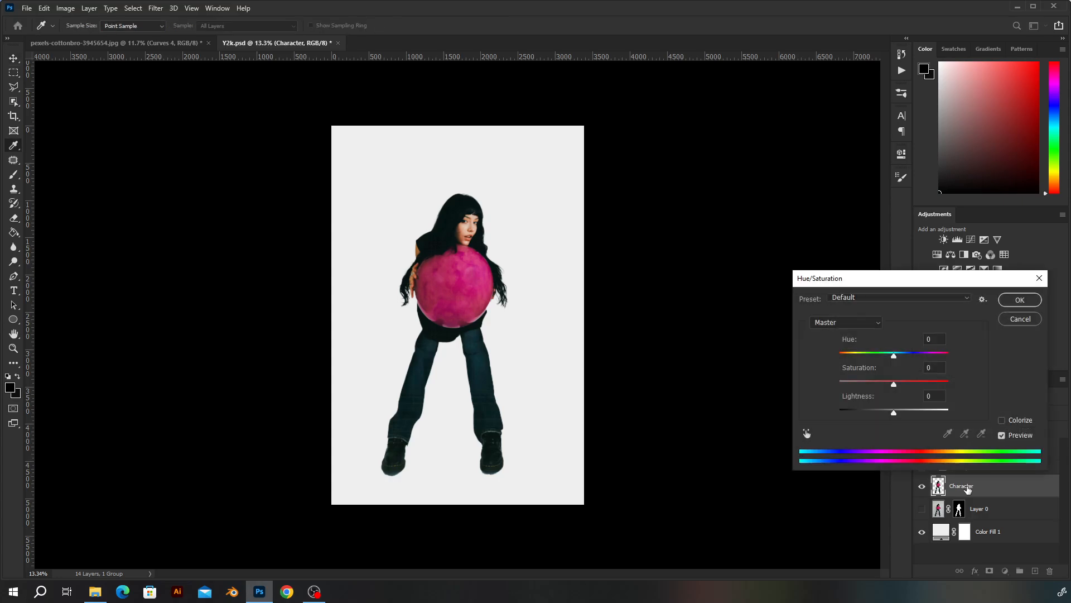
left_click_drag(893, 384, 642, 450)
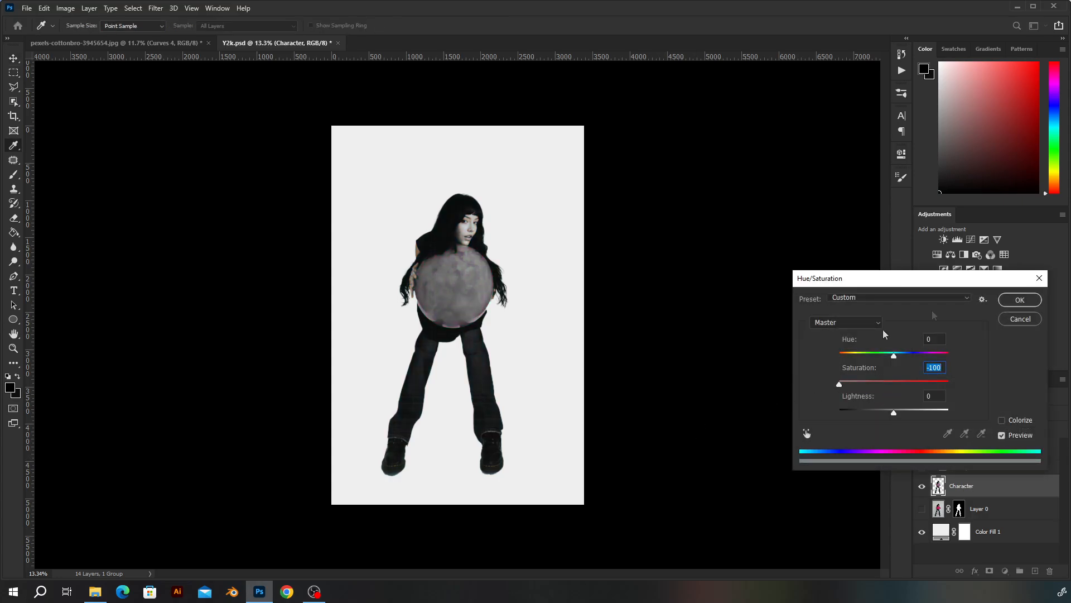
left_click(1013, 303)
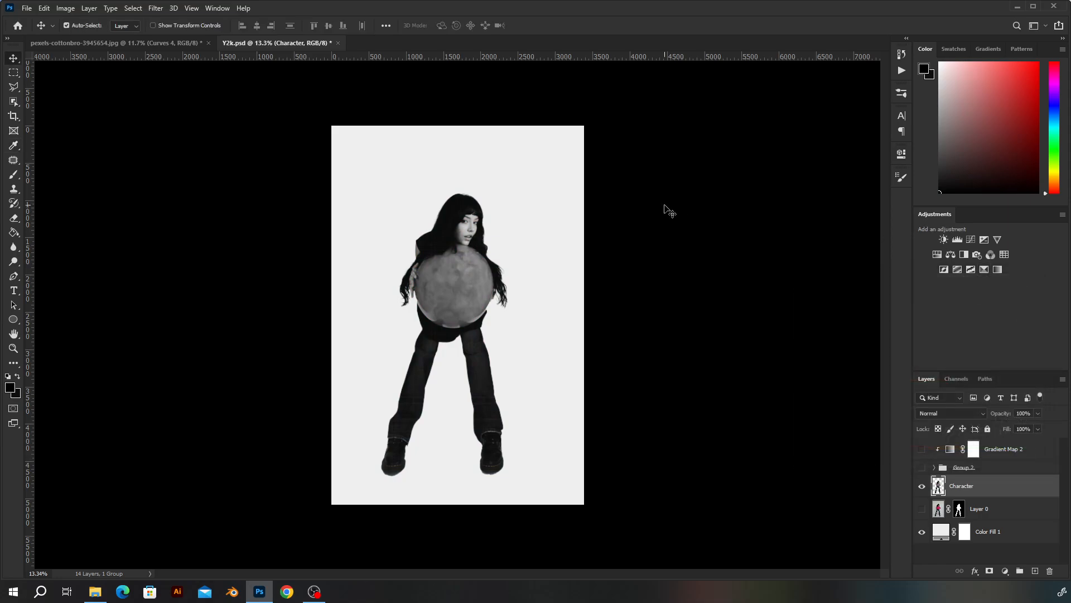
Add a Gradient Map adjustment clipped to the Character layer and give it the Black, White preset.
left_click(1003, 573)
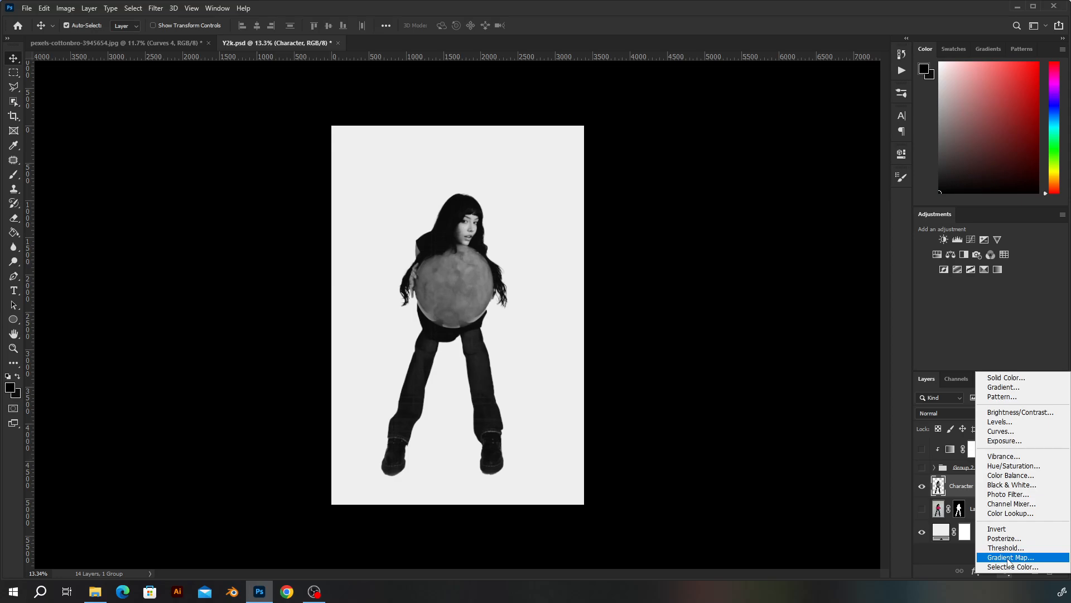
left_click(1009, 557)
left_click(805, 360)
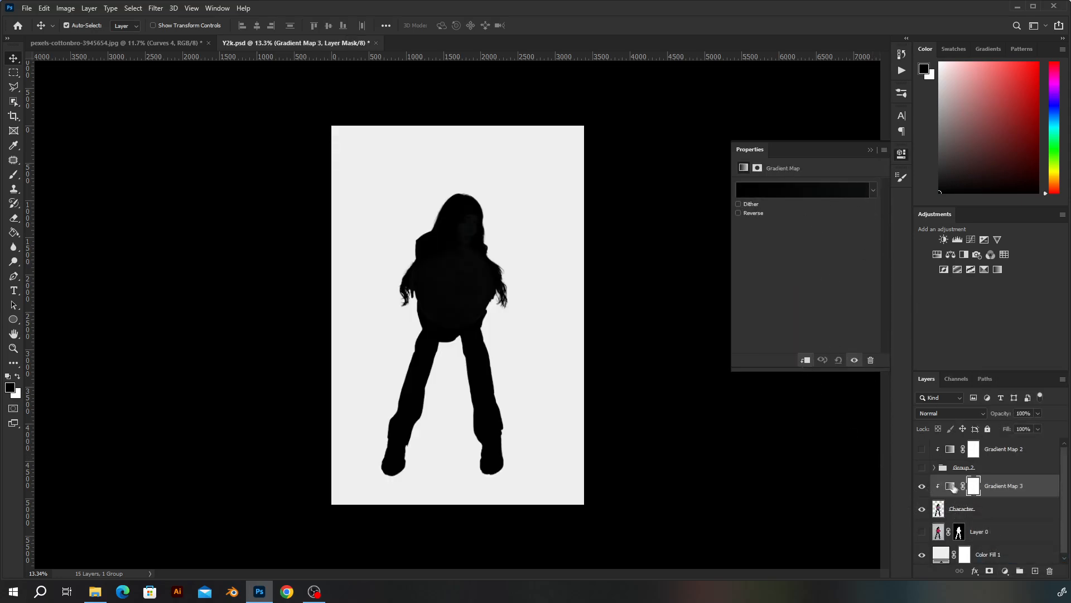
left_click(953, 487)
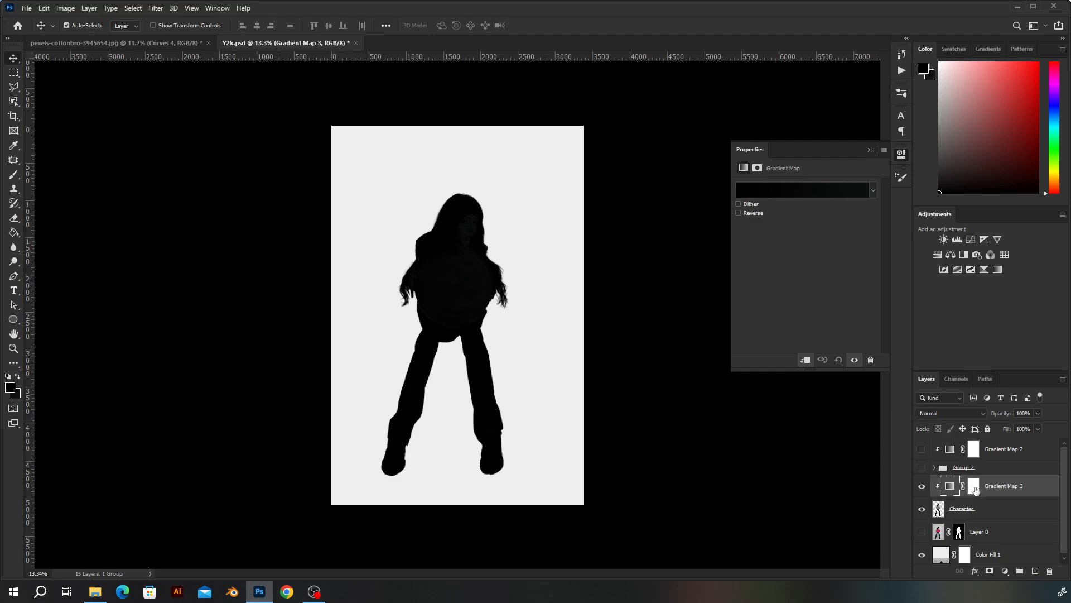
left_click(862, 191)
left_click(683, 199)
left_click(696, 216)
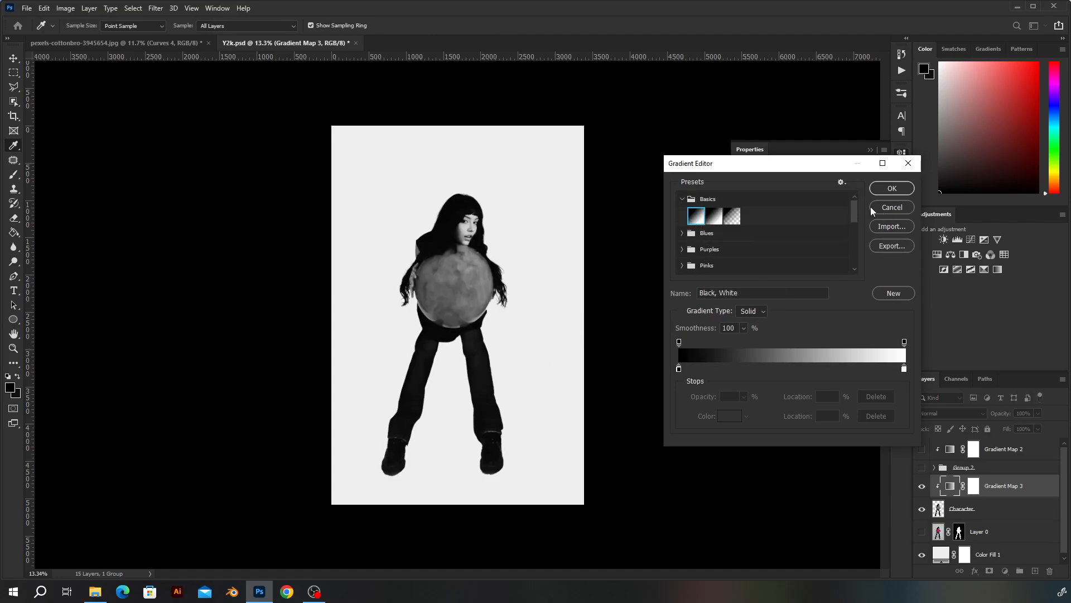
Change the gradient's black stop at 0% to bright blue 1136d7.
left_click(679, 369)
left_click(727, 413)
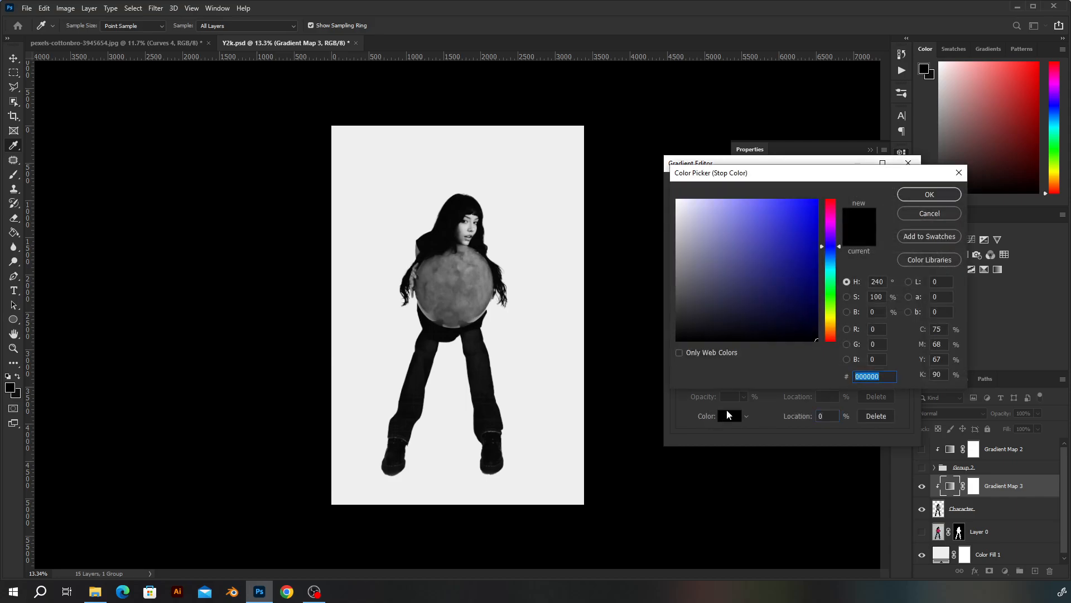
left_click_drag(815, 202, 817, 222)
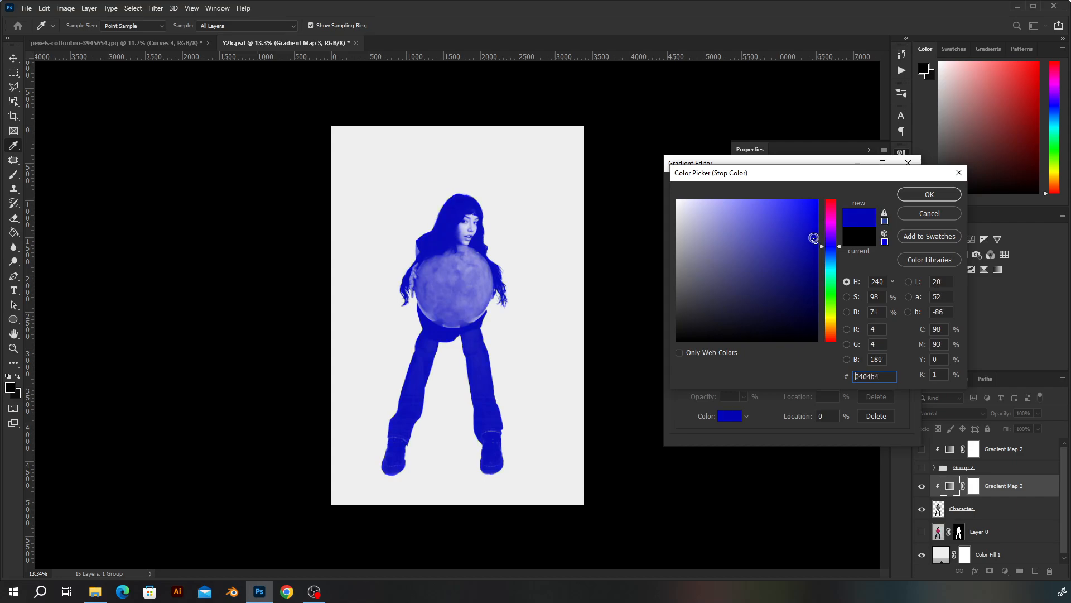
left_click(802, 215)
left_click_drag(834, 246, 835, 251)
left_click_drag(805, 216, 808, 221)
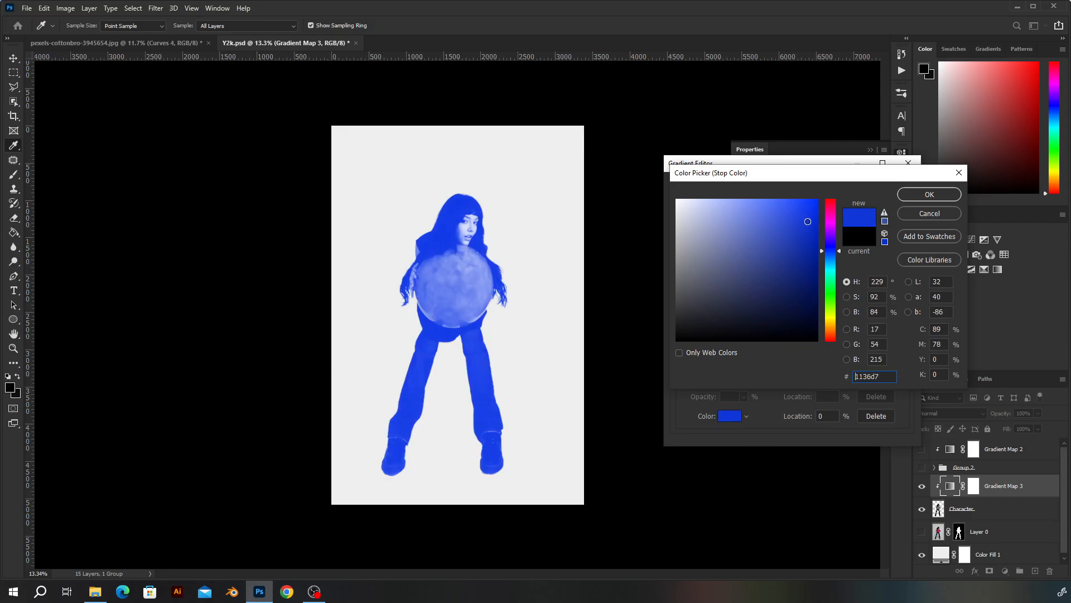
left_click(930, 195)
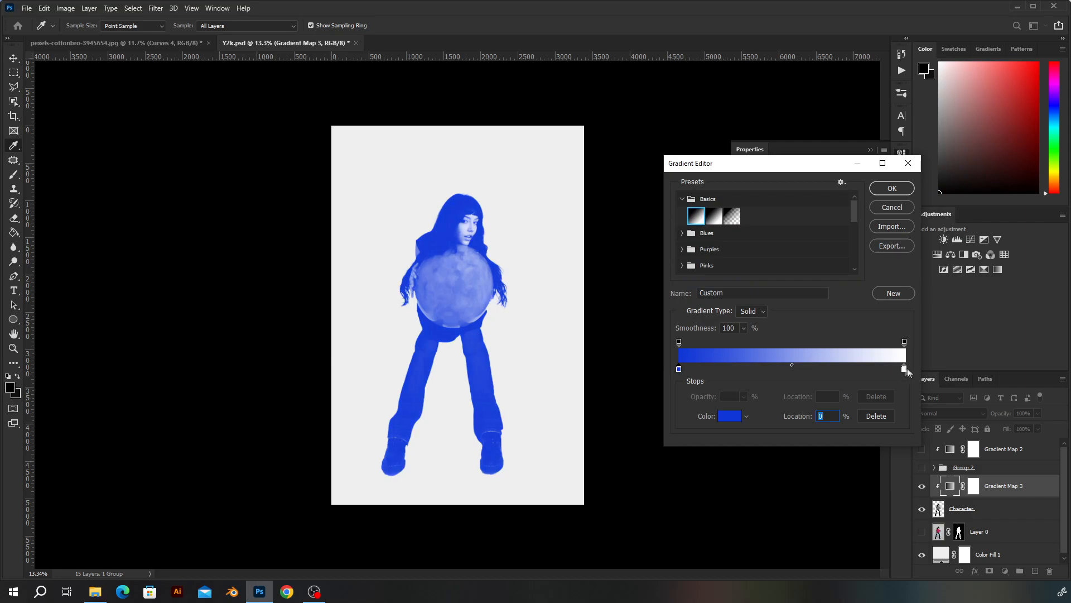
Add a light blue a4b4fa stop at 69% to the gradient, apply it, and compare the image with and without the gradient map.
left_click(835, 370)
left_click(730, 415)
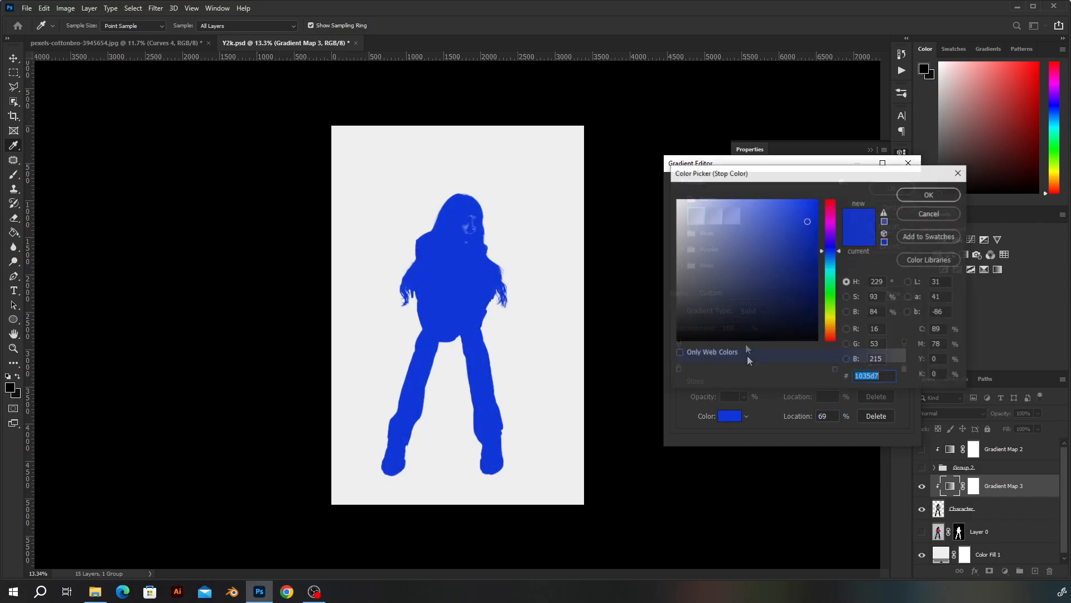
left_click_drag(796, 225, 743, 203)
left_click(737, 199)
left_click_drag(736, 199, 725, 201)
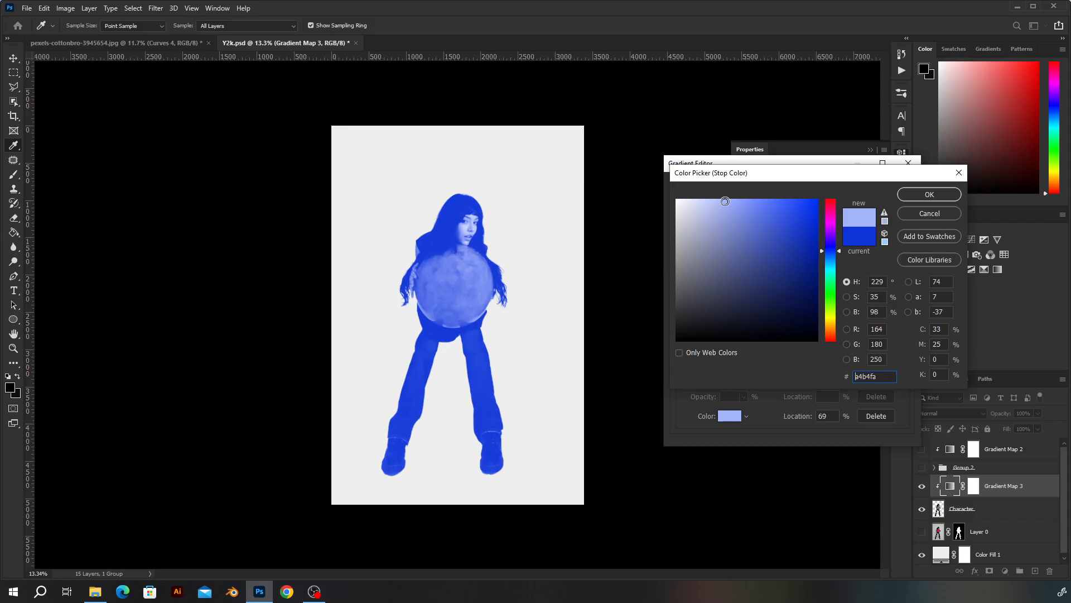
left_click(914, 195)
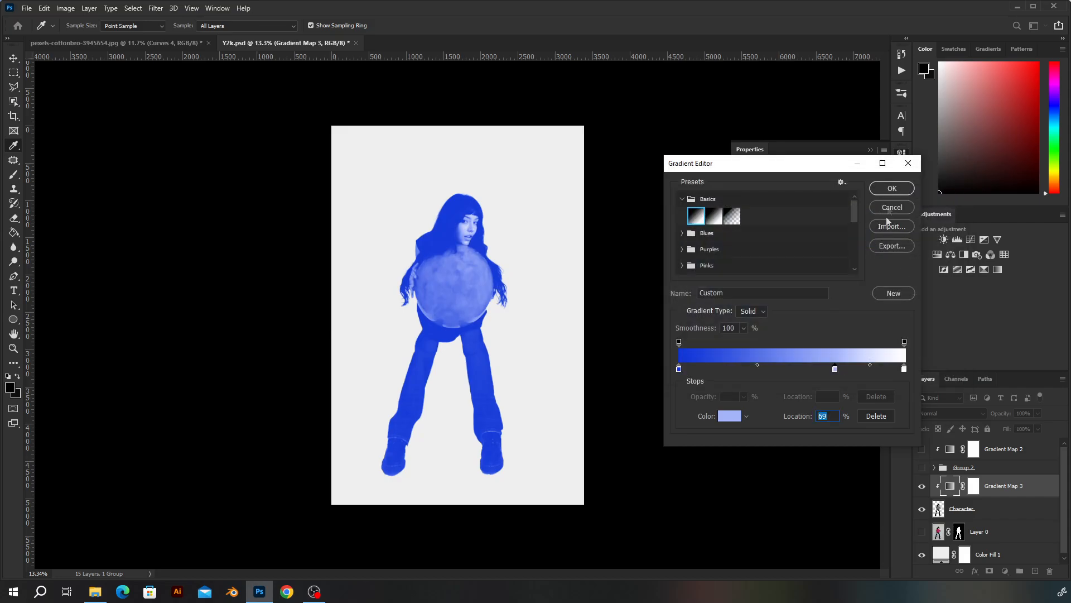
left_click(892, 188)
left_click(921, 486)
left_click(921, 488)
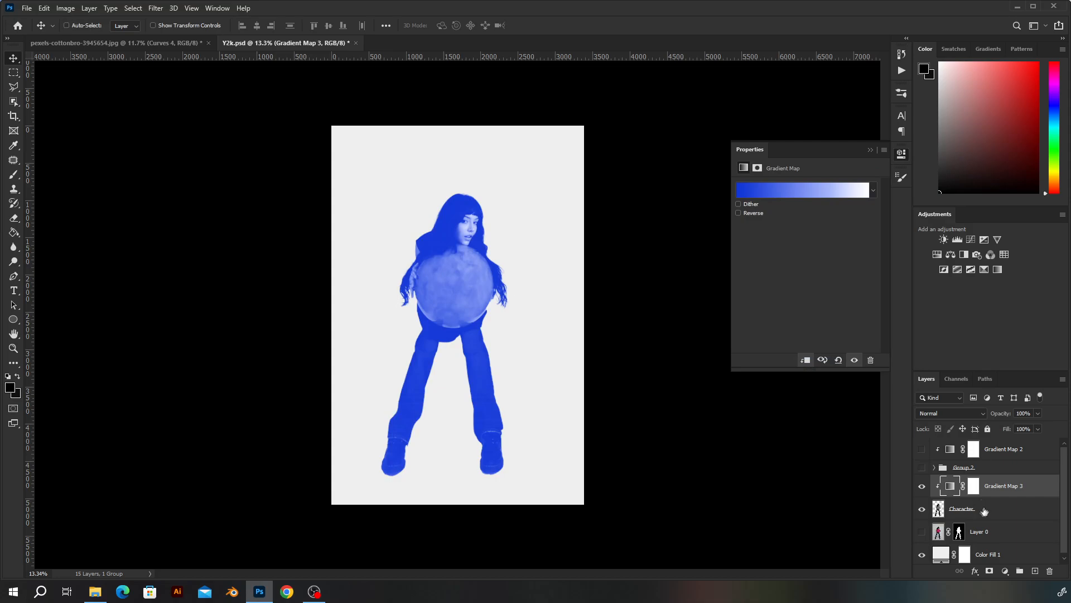
Merge the clipped gradient map with the Character layer into one layer.
key("ctrl")
left_click(964, 512)
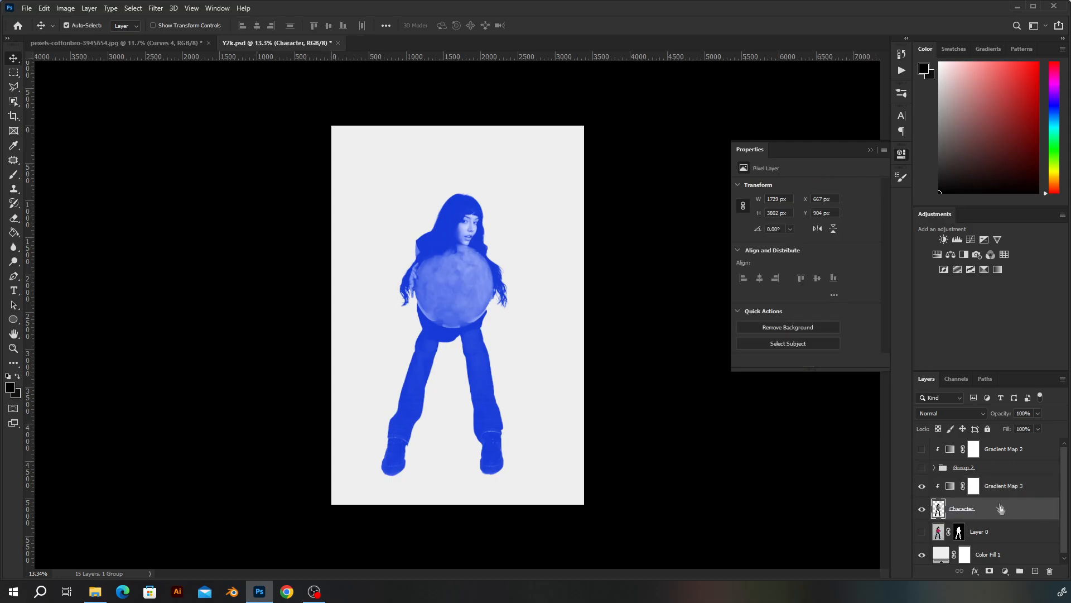
left_click(1007, 487, "ctrl")
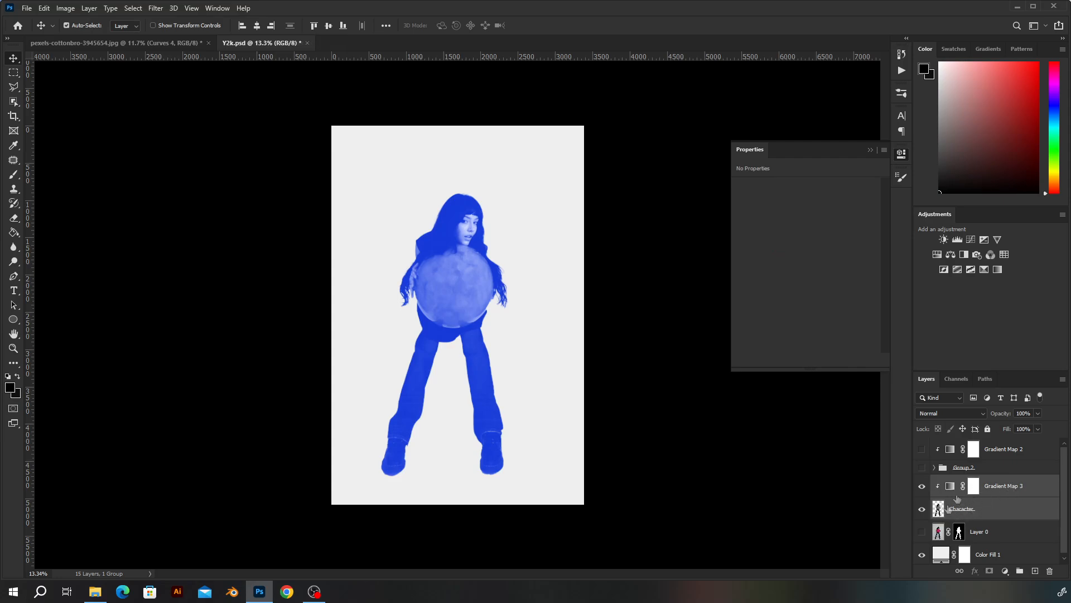
left_click(986, 511)
left_click(1007, 488, "ctrl")
key("ctrl+e")
Rename the merged blue figure layer Character.
double_click(971, 487)
left_click(979, 488)
key("ctrl+a")
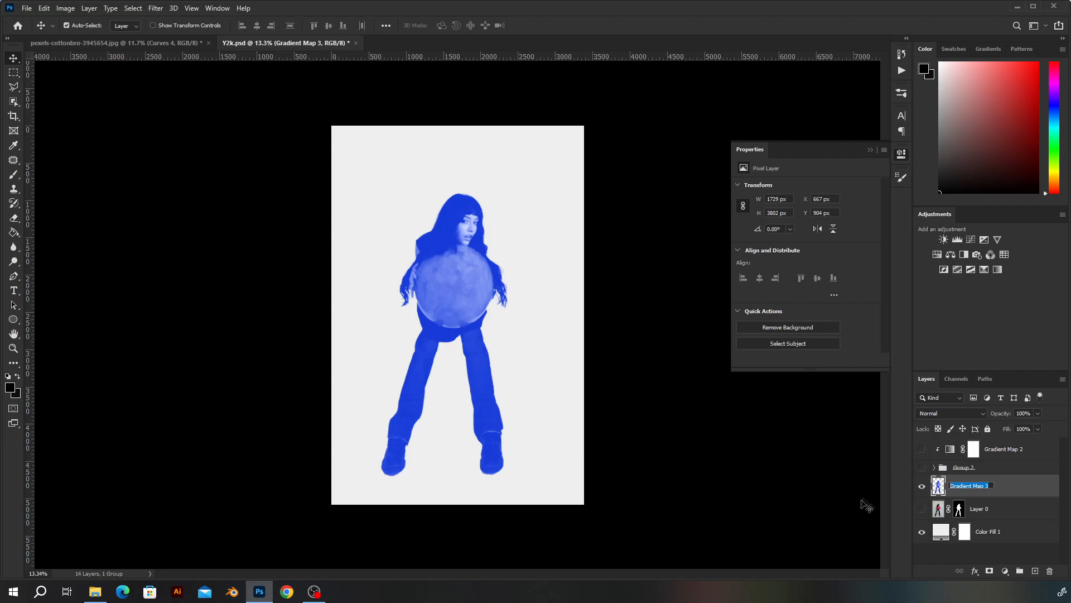
type("Character")
key("Return")
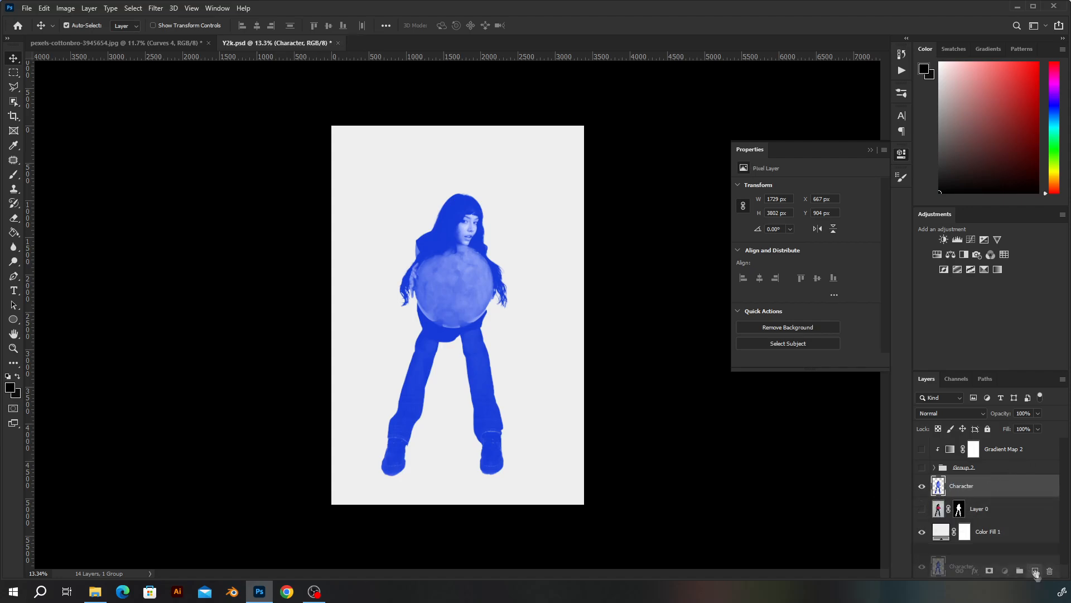
Duplicate the Character layer and apply a Gaussian Blur with a 4.5-pixel radius to the copy.
key("ctrl+j")
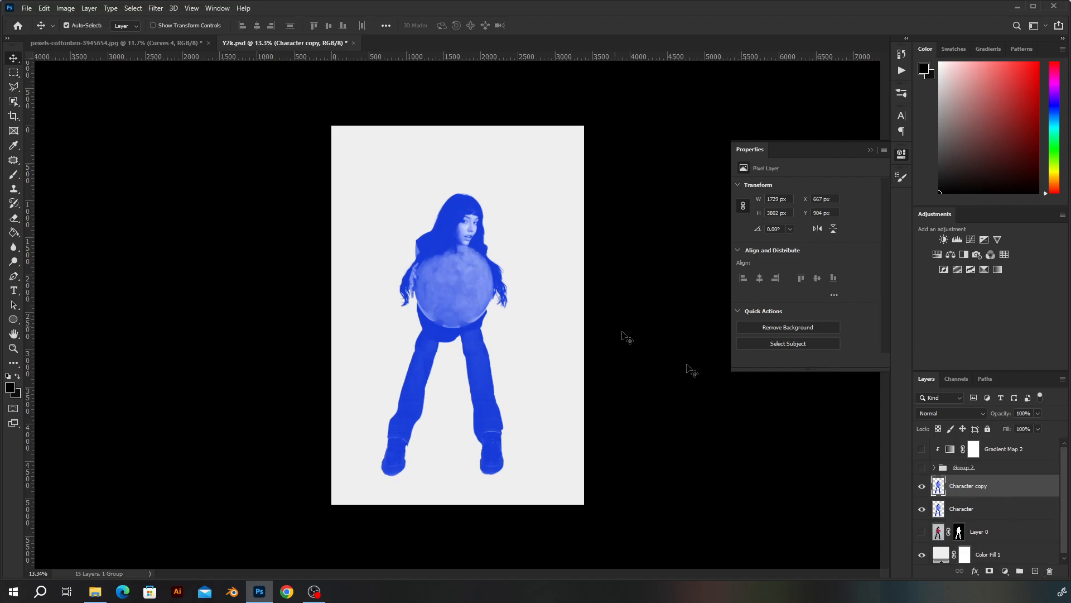
key("ctrl+0")
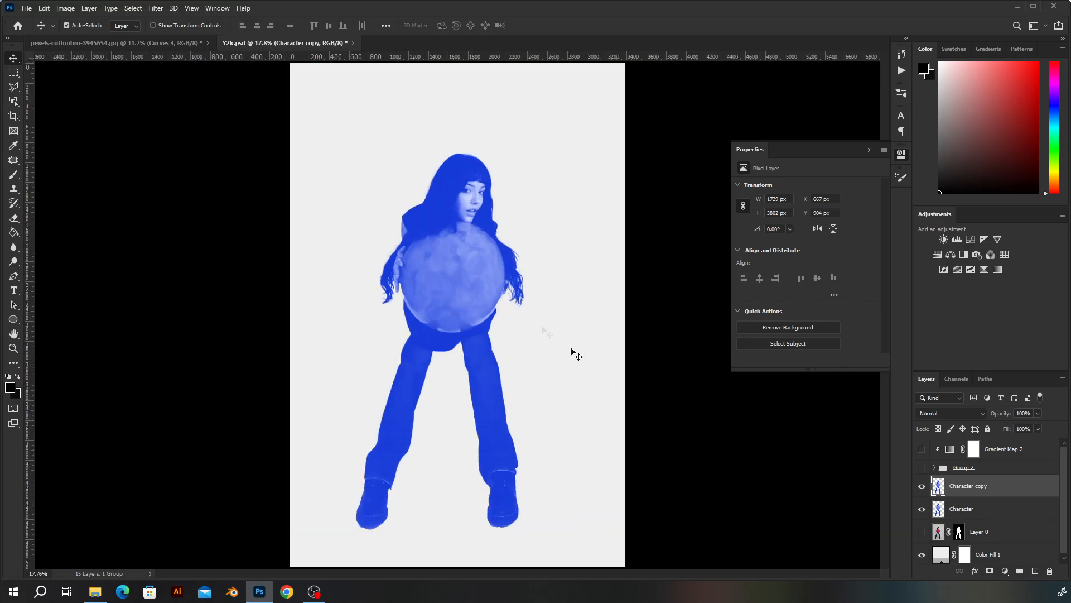
left_click(155, 8)
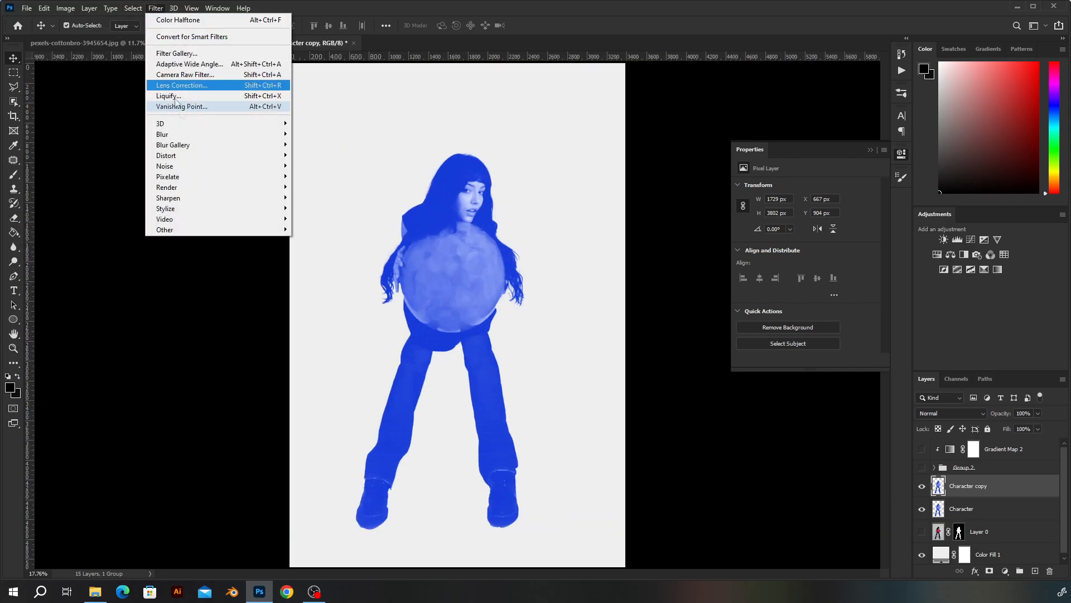
mouse_move(258, 138)
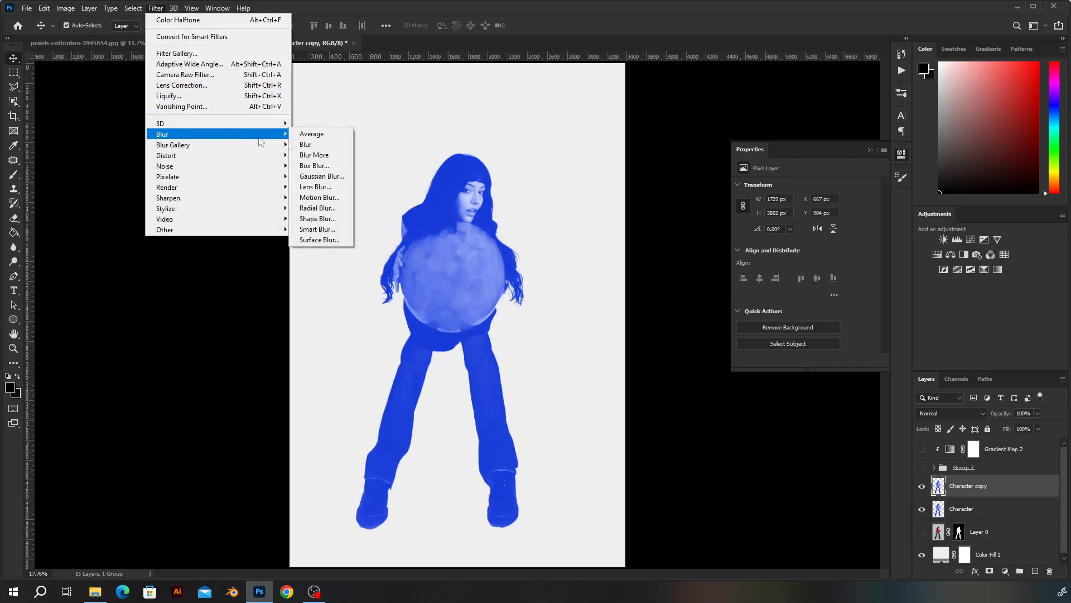
left_click(325, 176)
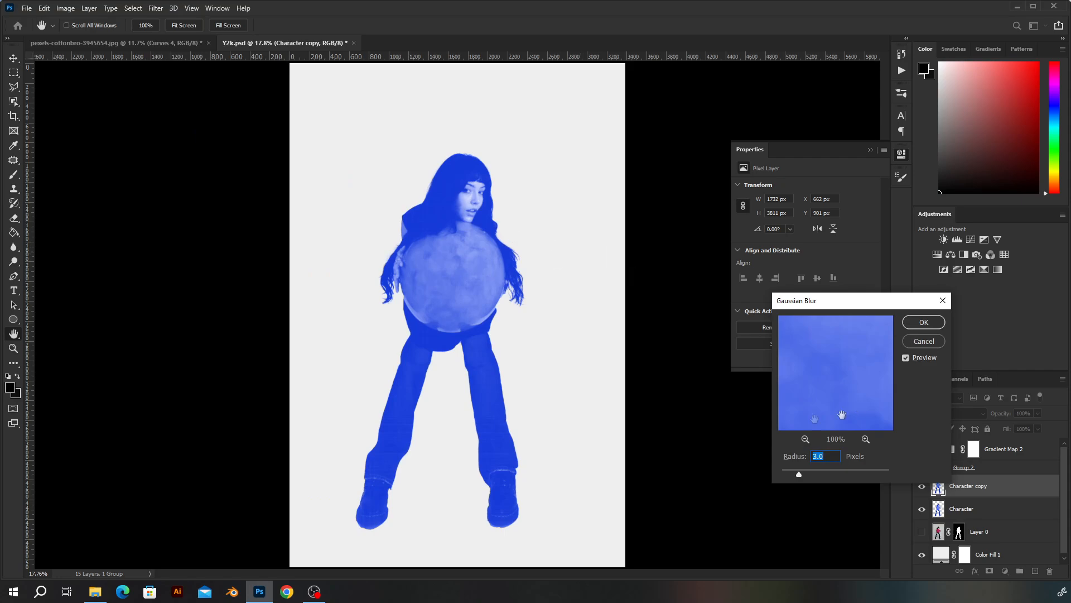
left_click_drag(799, 474, 809, 477)
left_click(924, 322)
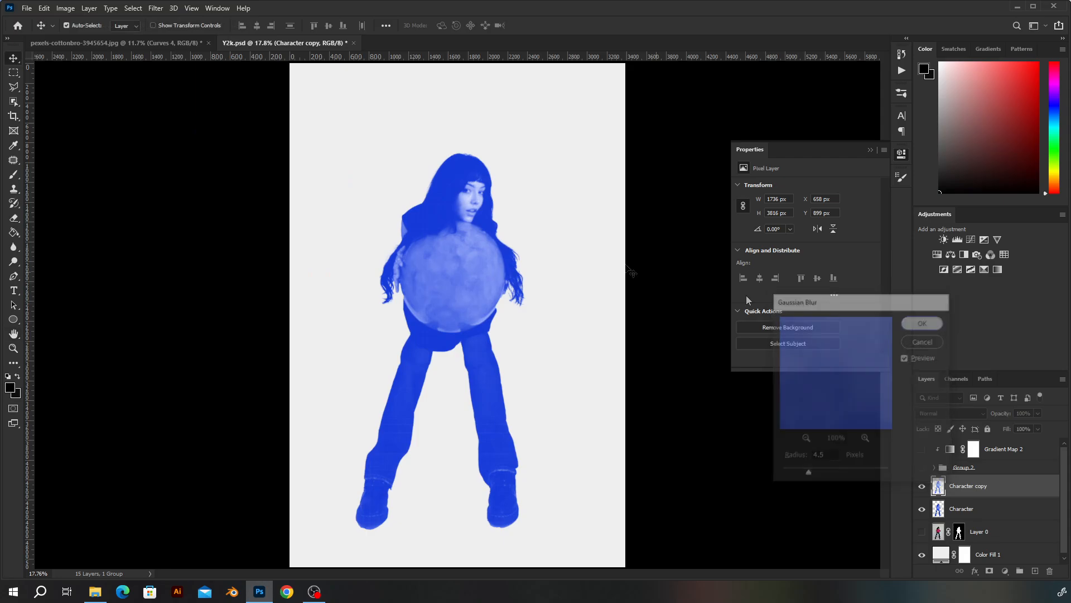
Set the blend mode of the blurred Character copy layer to Screen.
scroll(485, 204, "up", 4)
left_click(948, 415)
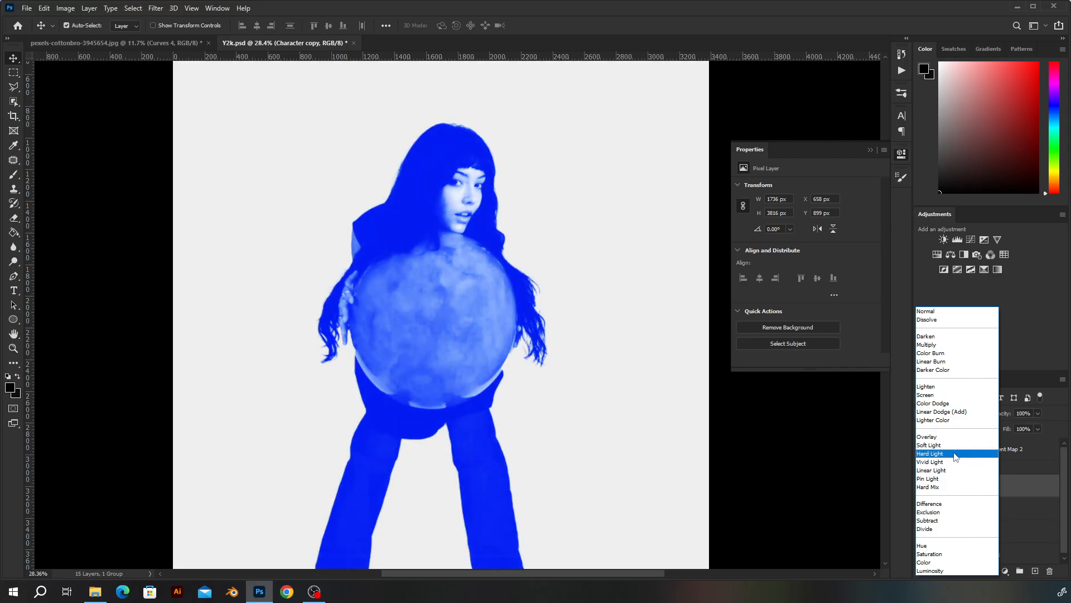
left_click(938, 397)
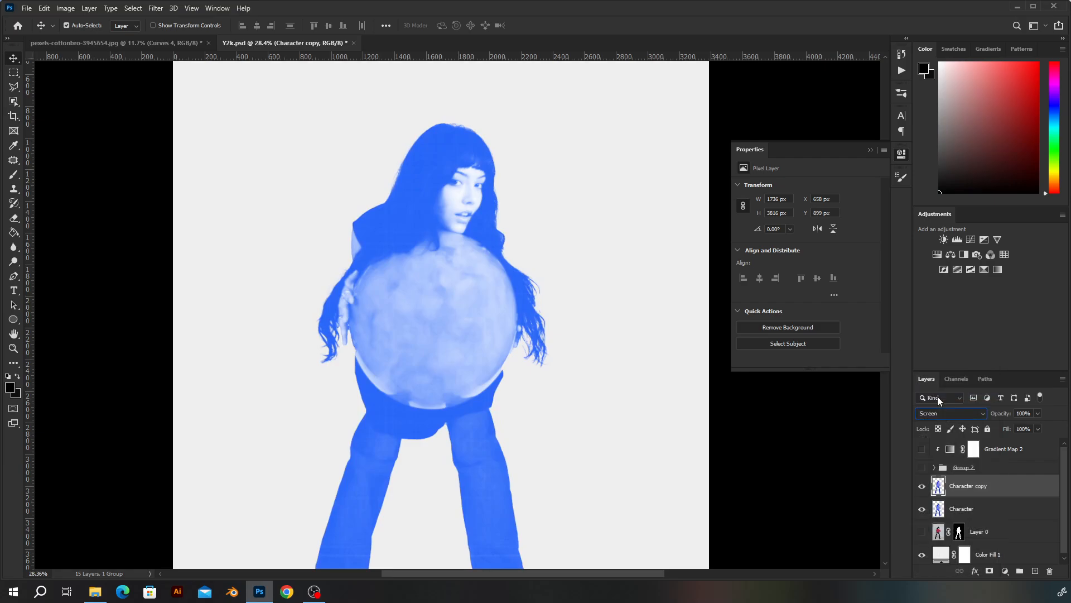
Darken the Character copy layer with Levels using a shadow input of 48, and compare the image with and without that layer.
key("ctrl+l")
left_click_drag(719, 350, 747, 358)
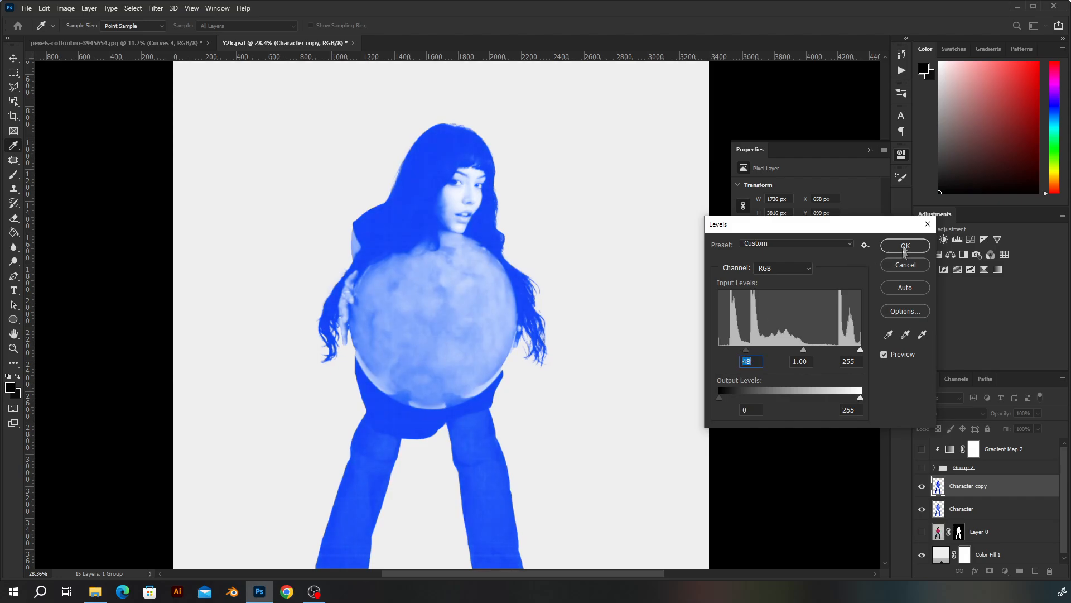
left_click(905, 246)
key("v")
scroll(690, 360, "down", 3)
left_click(922, 486)
left_click(922, 486)
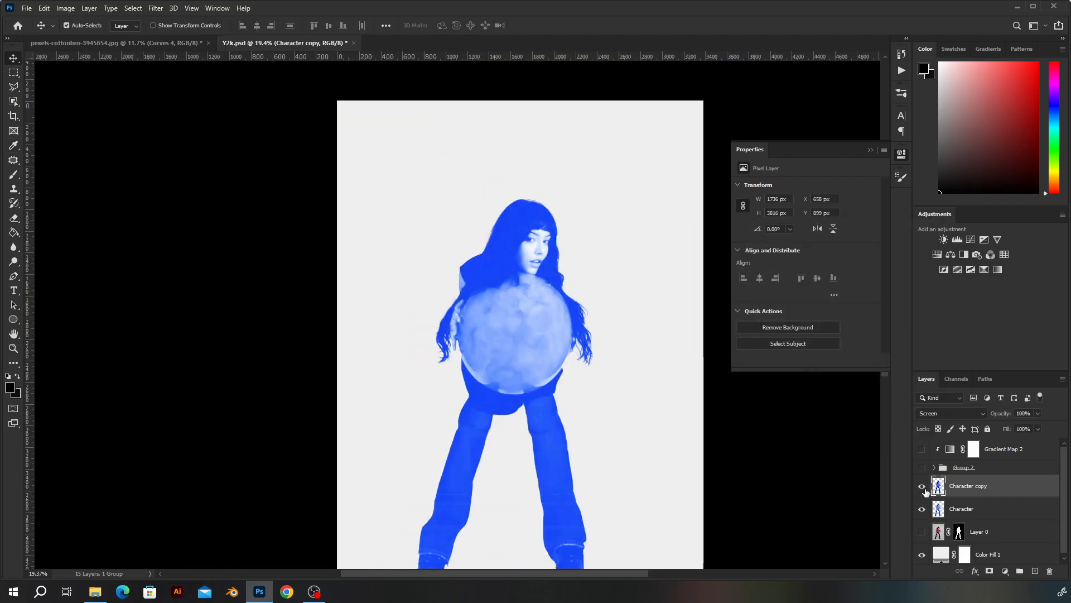
Duplicate the original Character layer again and move the new copy above the Character copy layer.
left_click_drag(1004, 429, 919, 426)
left_click_drag(1011, 511, 1034, 569)
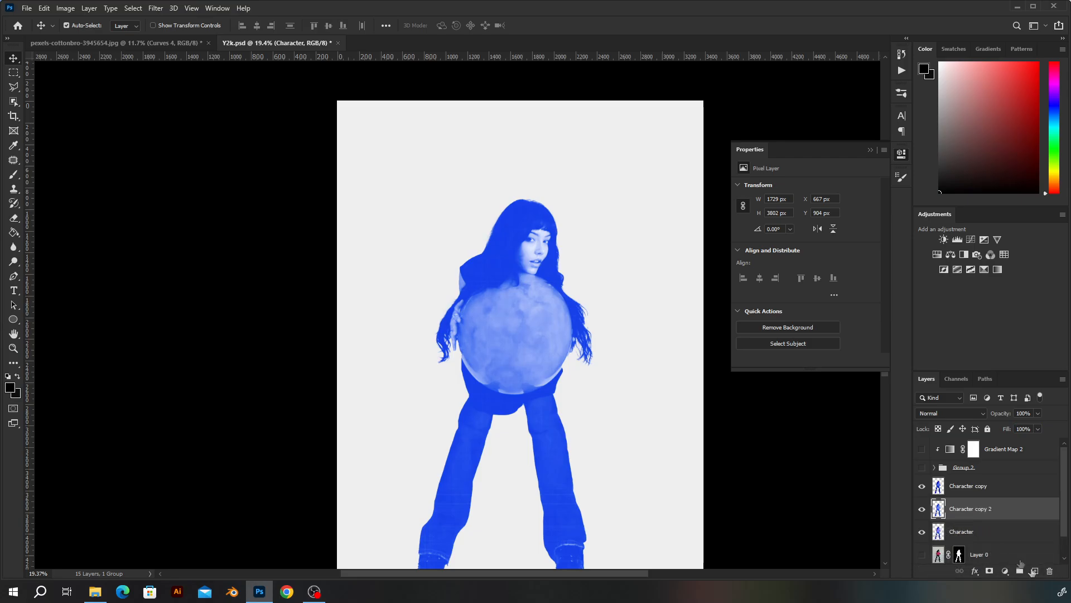
left_click_drag(984, 514, 991, 484)
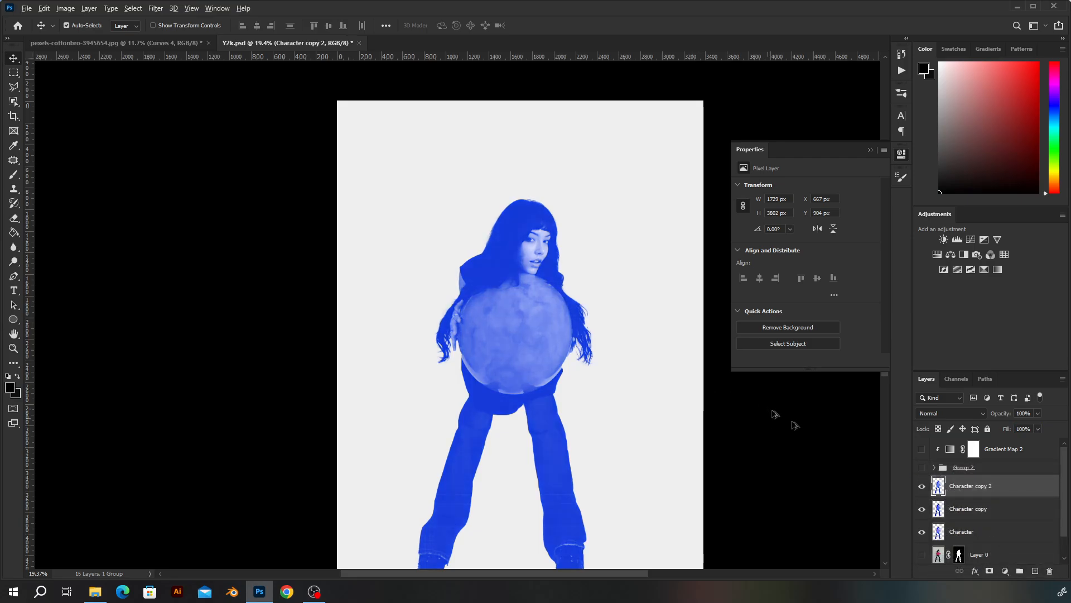
Apply a Motion Blur at a 0° angle with a distance of about 45 pixels to the Character copy 2 layer.
scroll(727, 412, "up", 3)
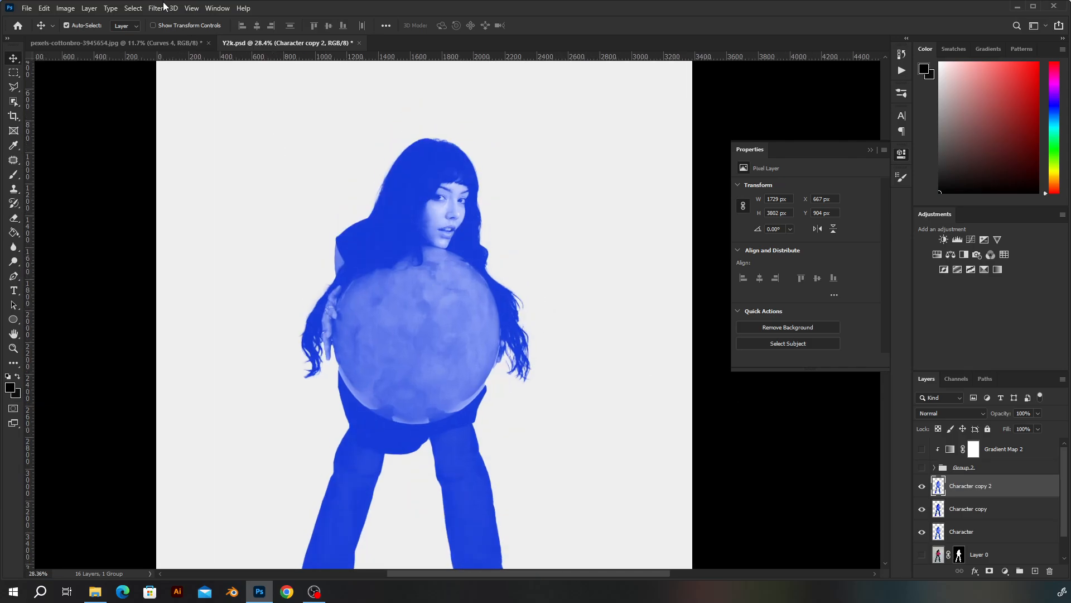
left_click(157, 9)
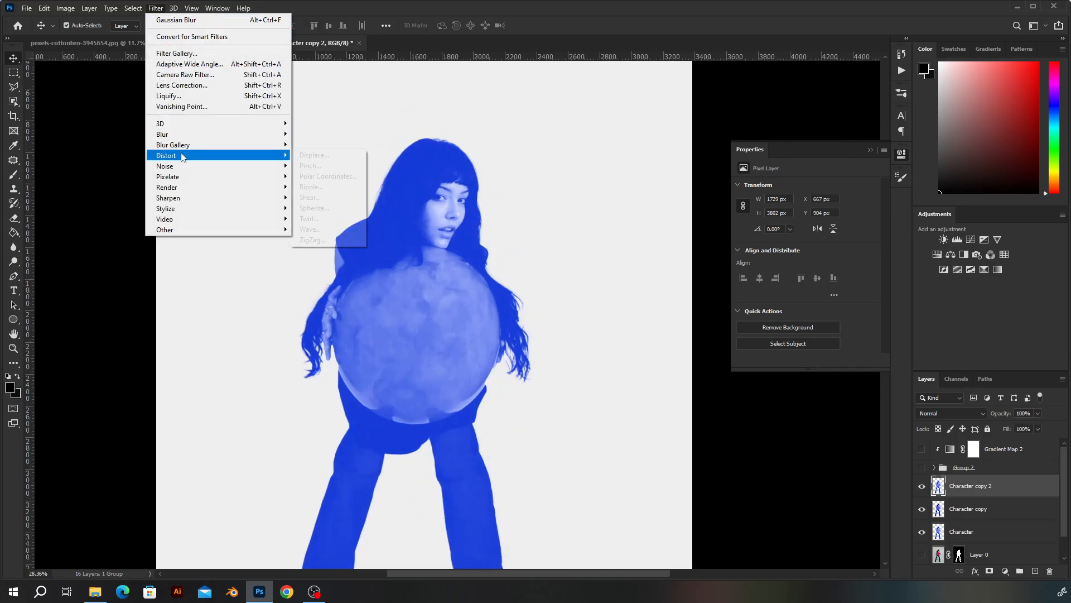
mouse_move(189, 134)
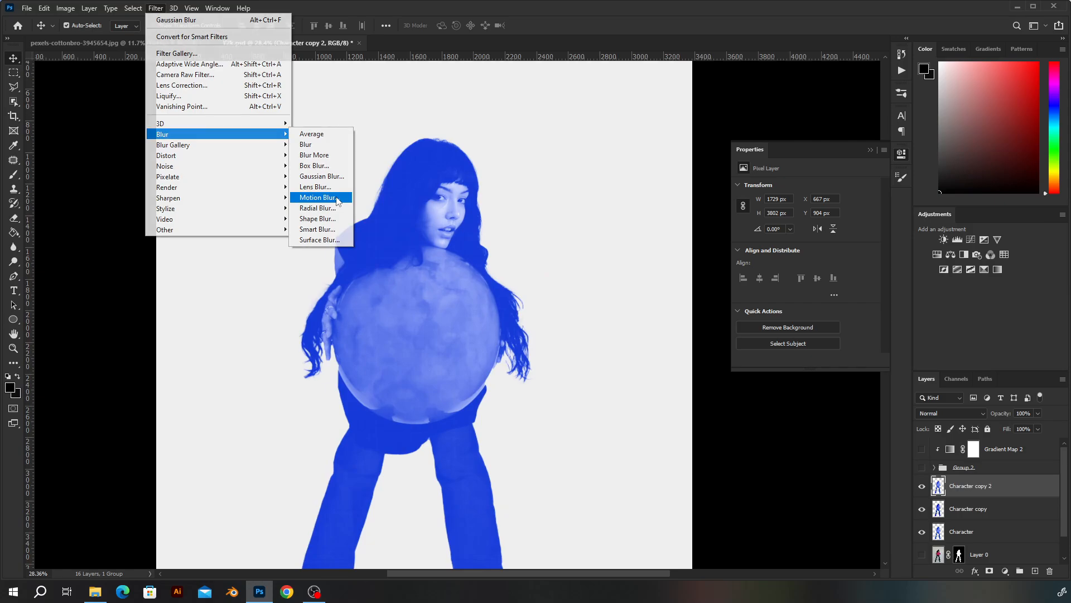
left_click(319, 198)
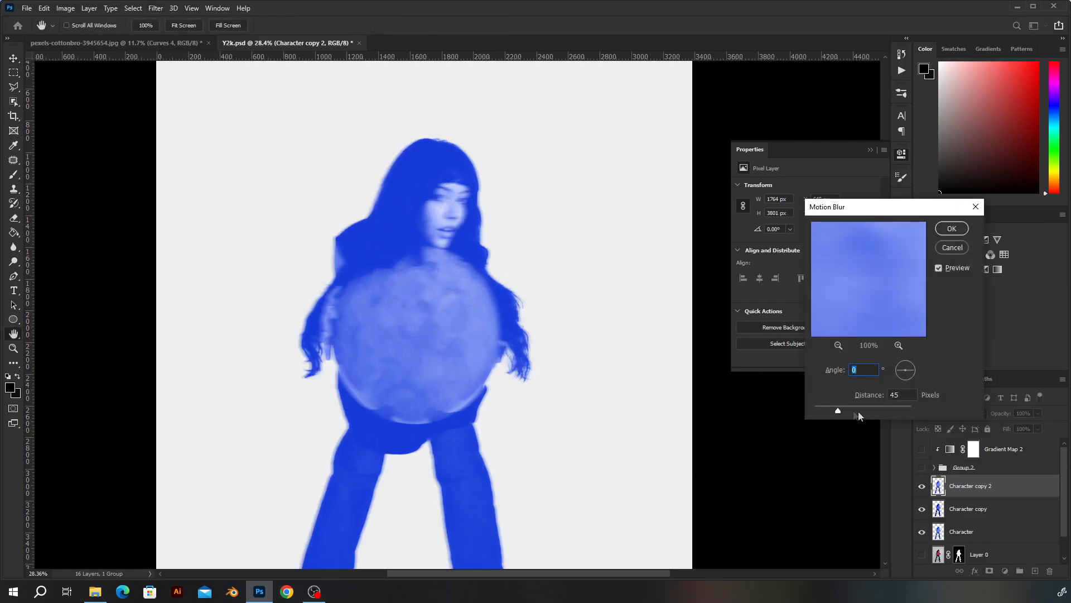
mouse_move(841, 412)
left_mouse_down()
mouse_move(852, 412)
mouse_move(840, 416)
left_mouse_up()
left_click(952, 235)
key("ctrl+0")
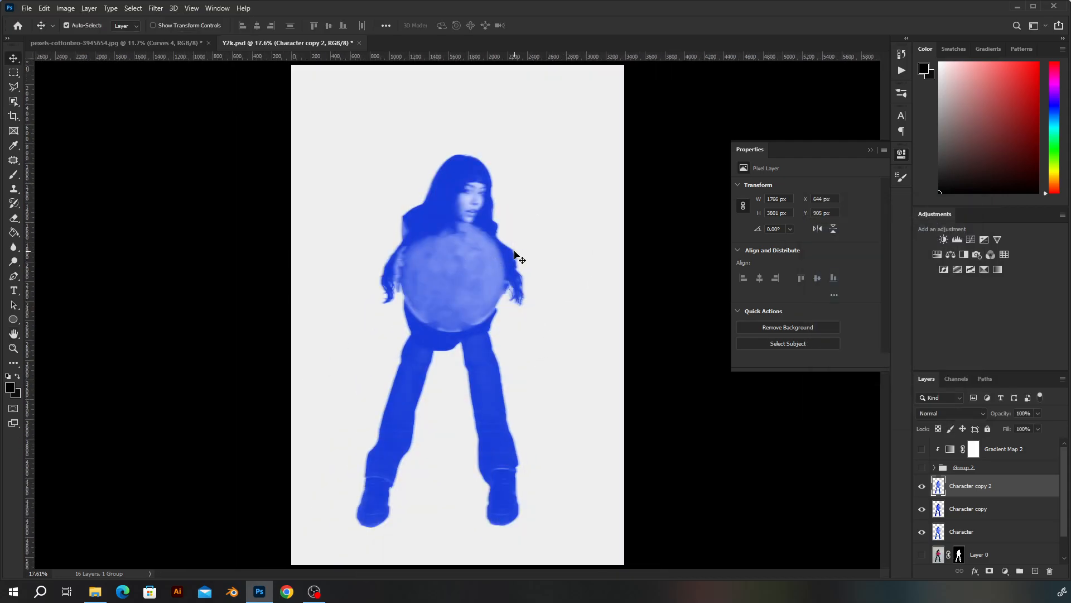
Set the blend mode of the motion-blurred Character copy 2 layer to Screen.
scroll(491, 263, "up", 4)
left_click(948, 413)
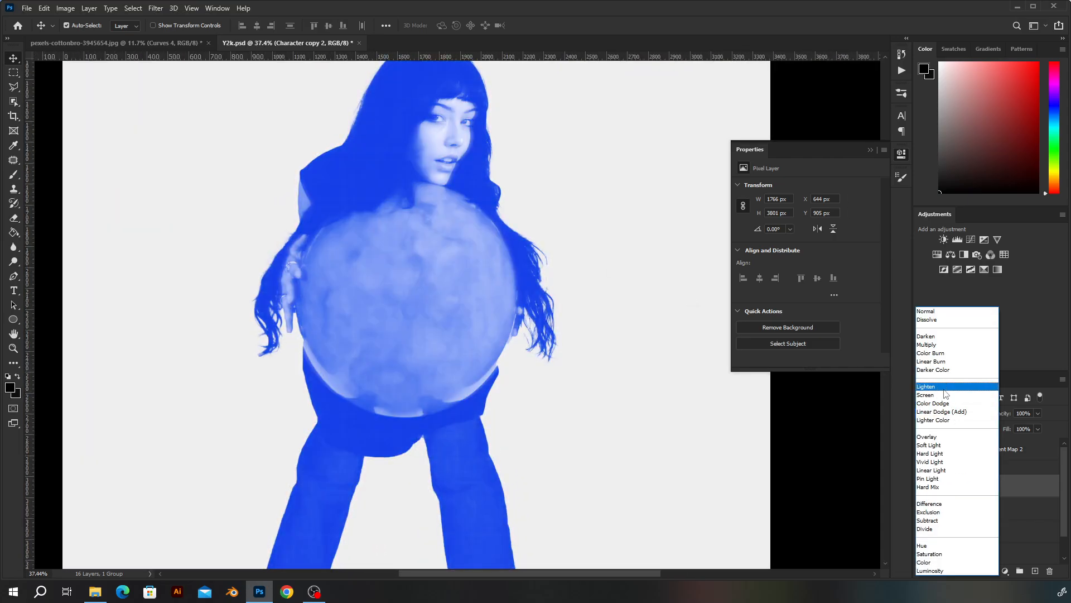
left_click(944, 395)
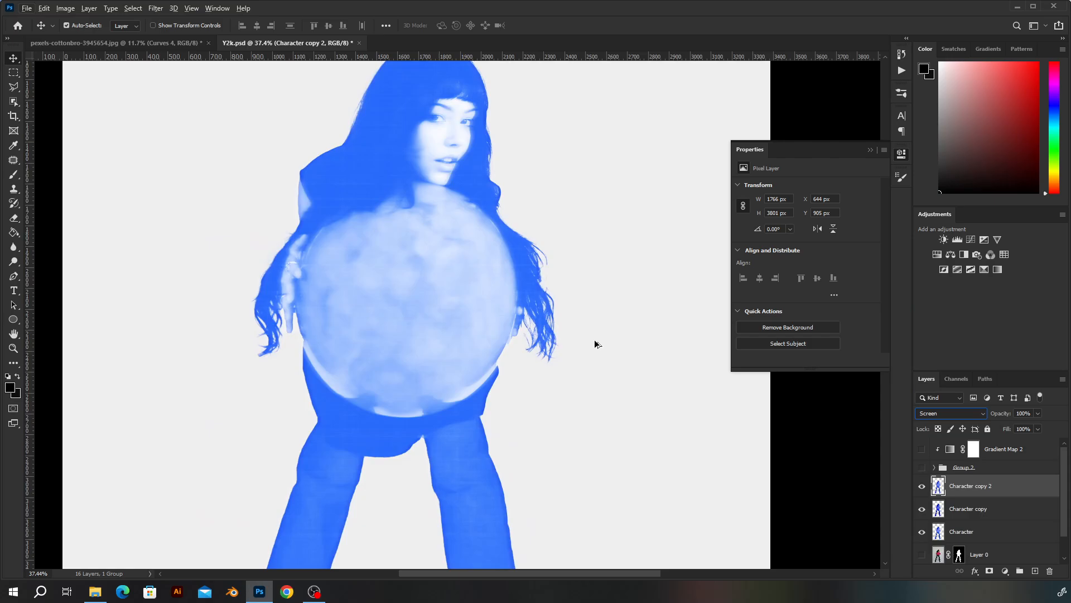
scroll(594, 341, "down", 5)
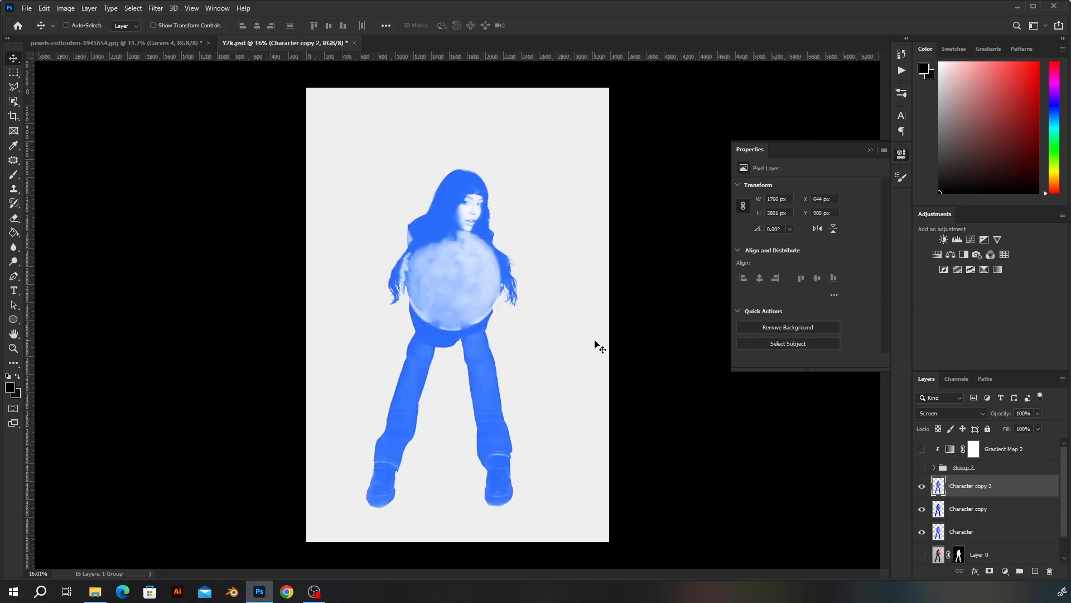
Darken the Character copy 2 layer with Levels by lowering the midtone input to about 0.7, and inspect the figure up close.
key("ctrl+l")
mouse_move(790, 350)
left_mouse_down()
mouse_move(819, 350)
mouse_move(809, 350)
left_mouse_up()
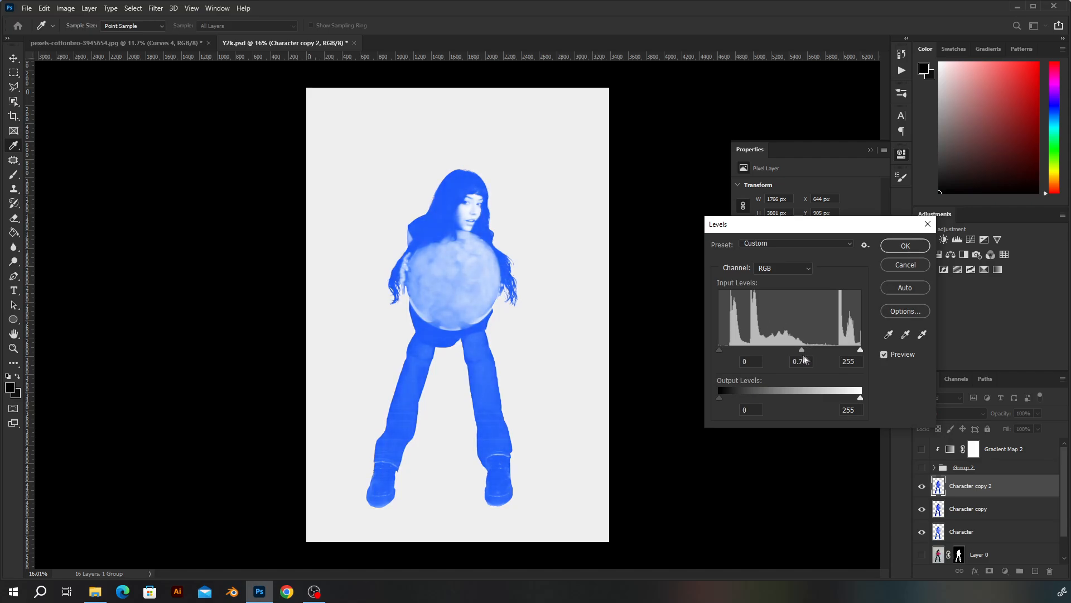
left_click(898, 248)
scroll(459, 242, "up", 8)
scroll(459, 239, "down", 9)
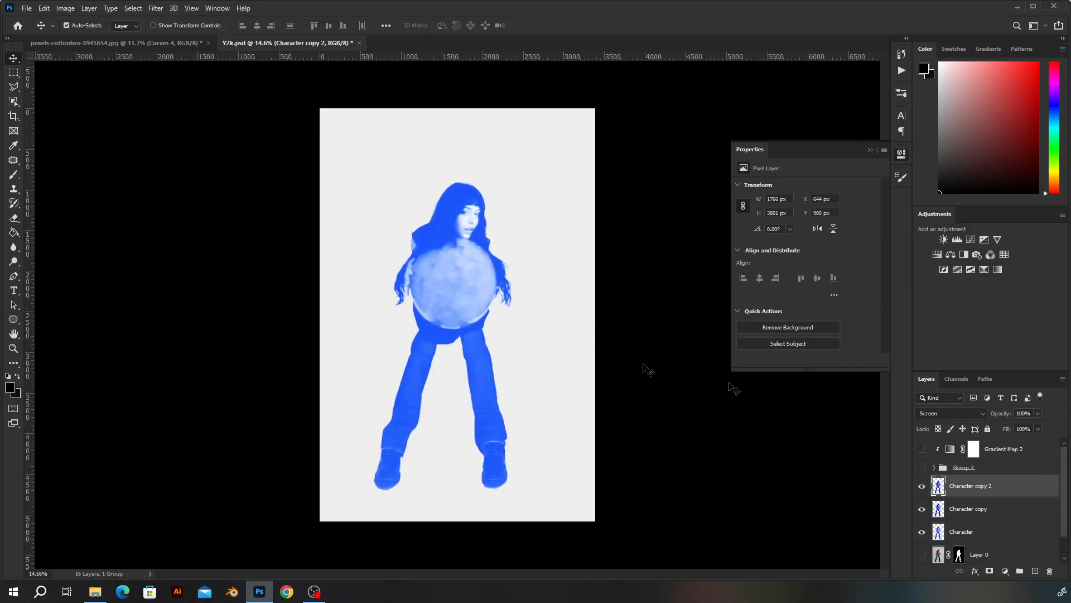
Compare the blue figure with the original by hiding the three Character layers and showing Layer 0, and undo the visibility changes.
left_click_drag(922, 486, 922, 531)
scroll(922, 503, "down", 1)
left_click(922, 529)
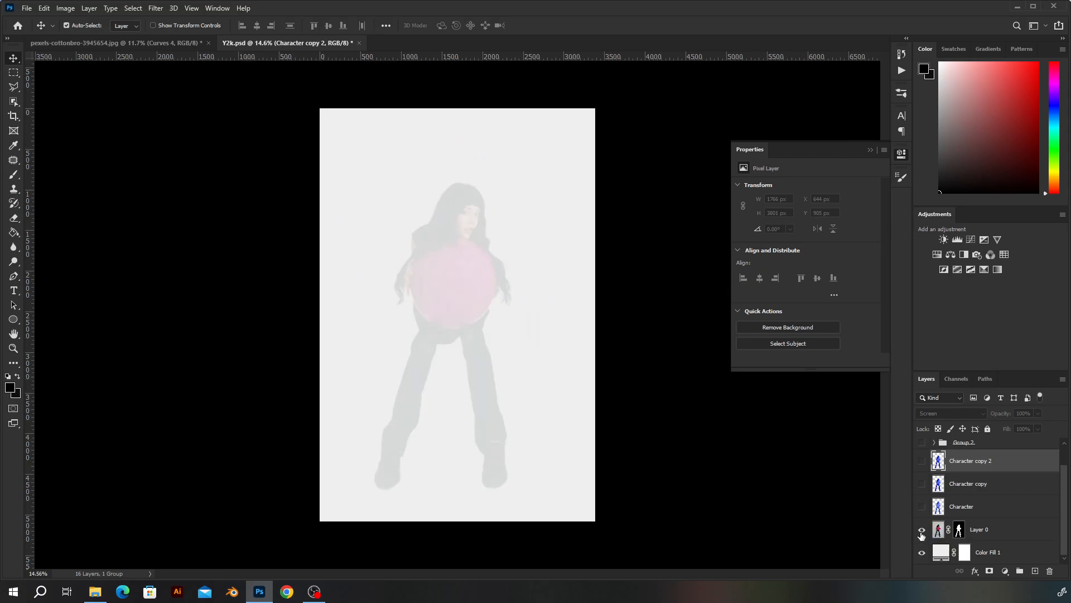
key("ctrl+z")
key("ctrl+z")
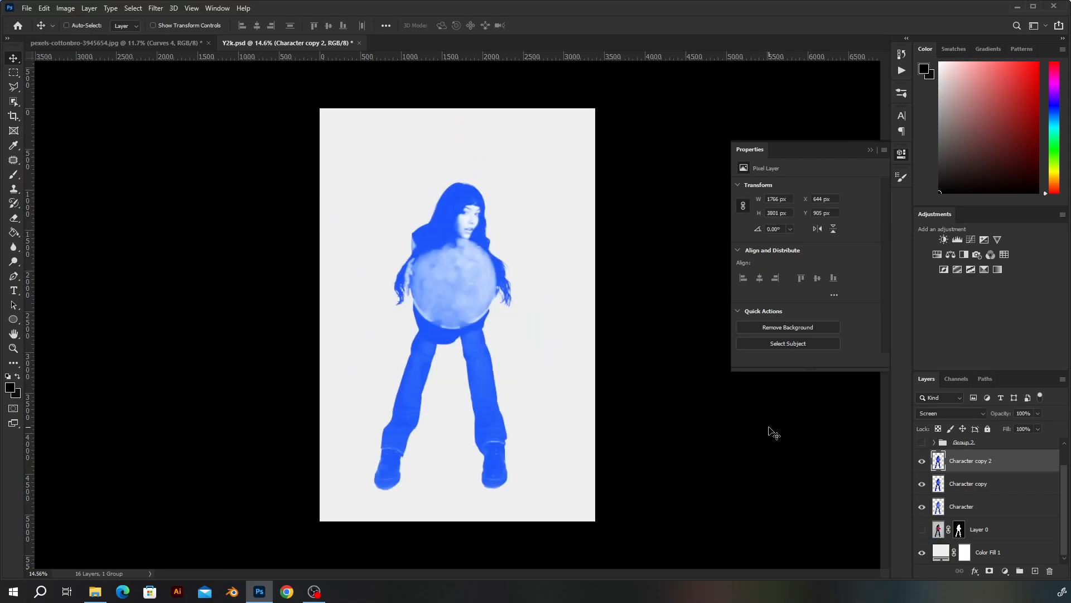
Show Group 2 with the poster text and textures, and the Gradient Map 2 layer above it.
scroll(971, 513, "up", 1)
scroll(950, 480, "down", 1)
left_click(992, 530)
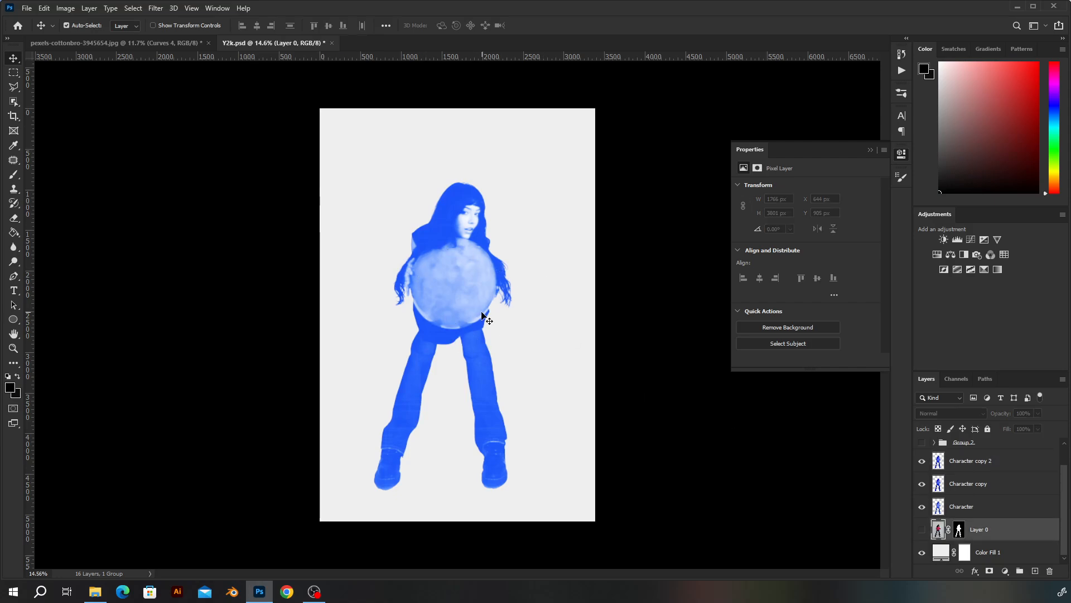
scroll(932, 494, "up", 1)
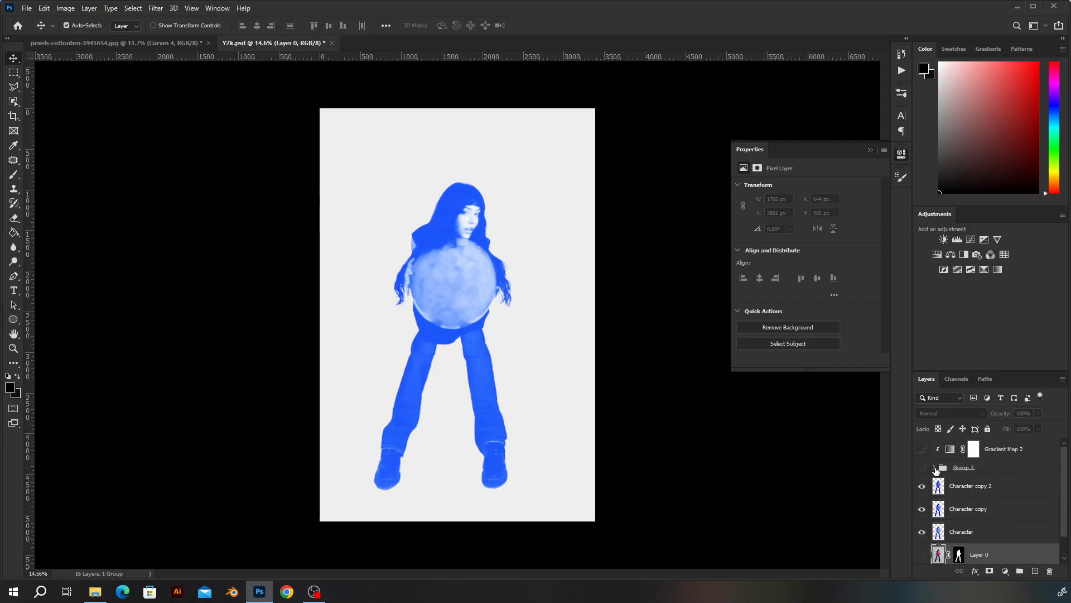
left_click(935, 469)
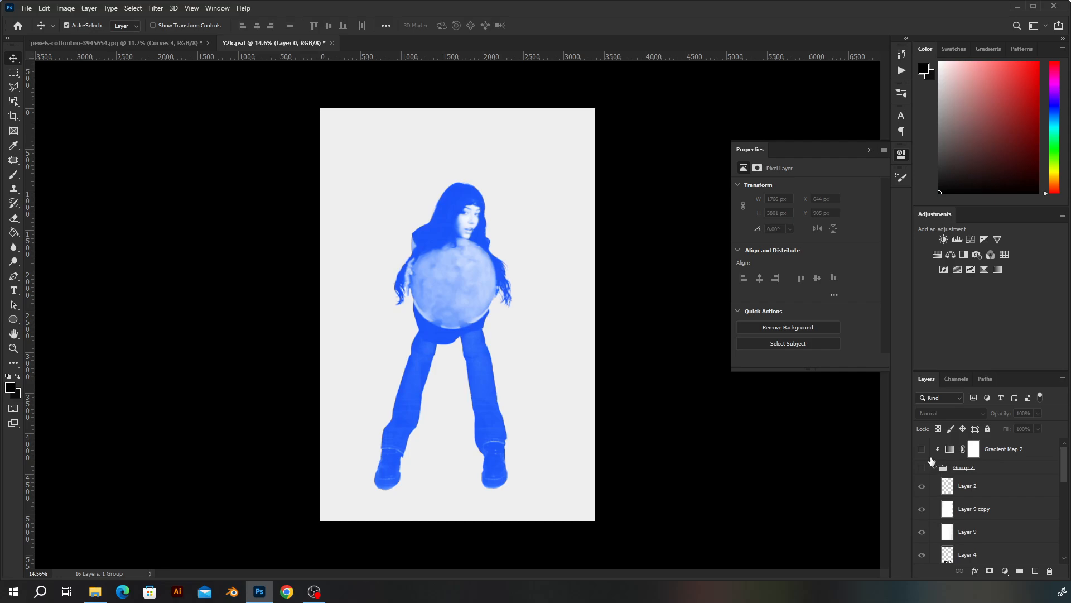
left_click(935, 468)
left_click(922, 467)
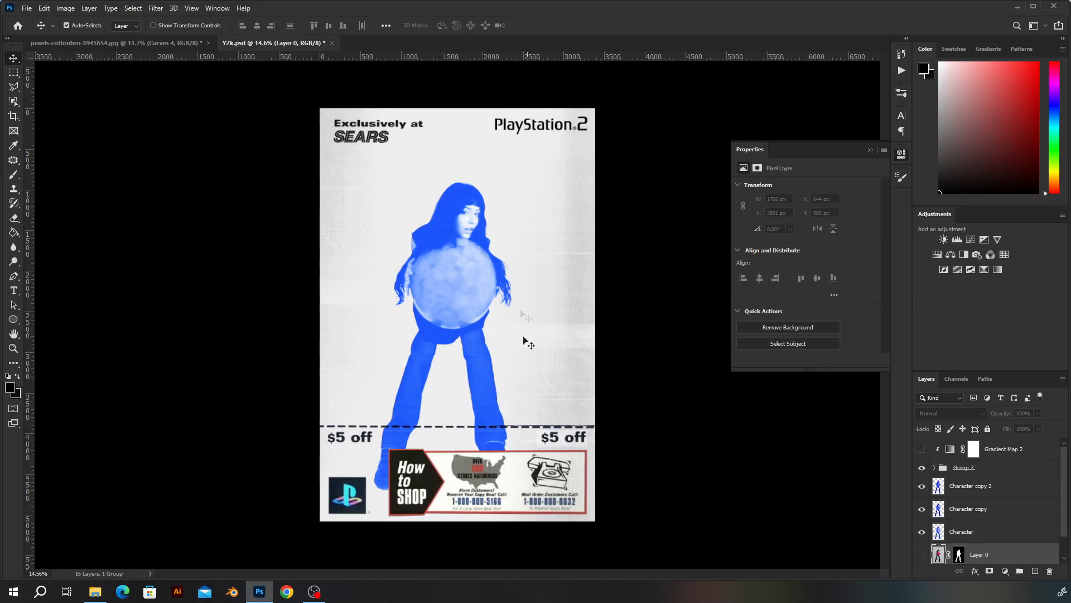
left_click(922, 450)
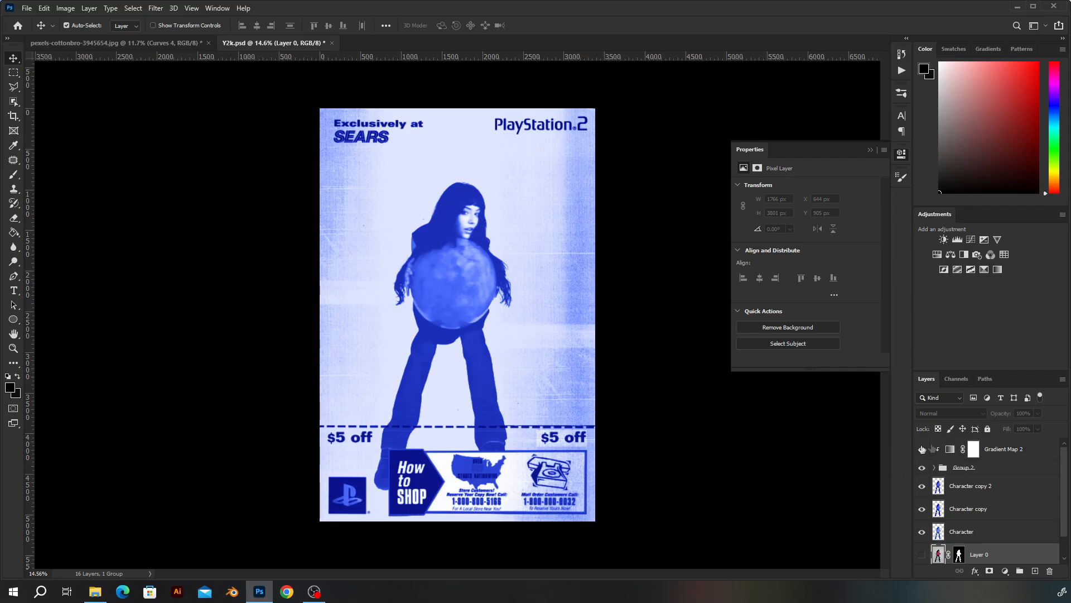
Collapse Group 2 in the layer stack and examine the assembled poster up close and as a whole.
left_click(581, 303)
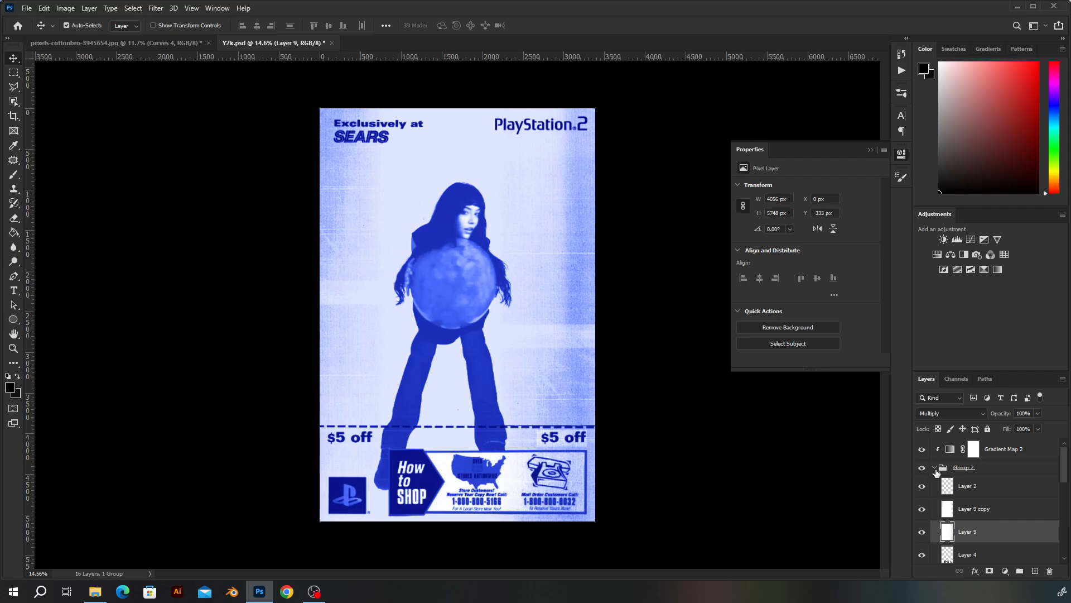
left_click(935, 469)
scroll(497, 386, "down", 3)
scroll(502, 390, "up", 7)
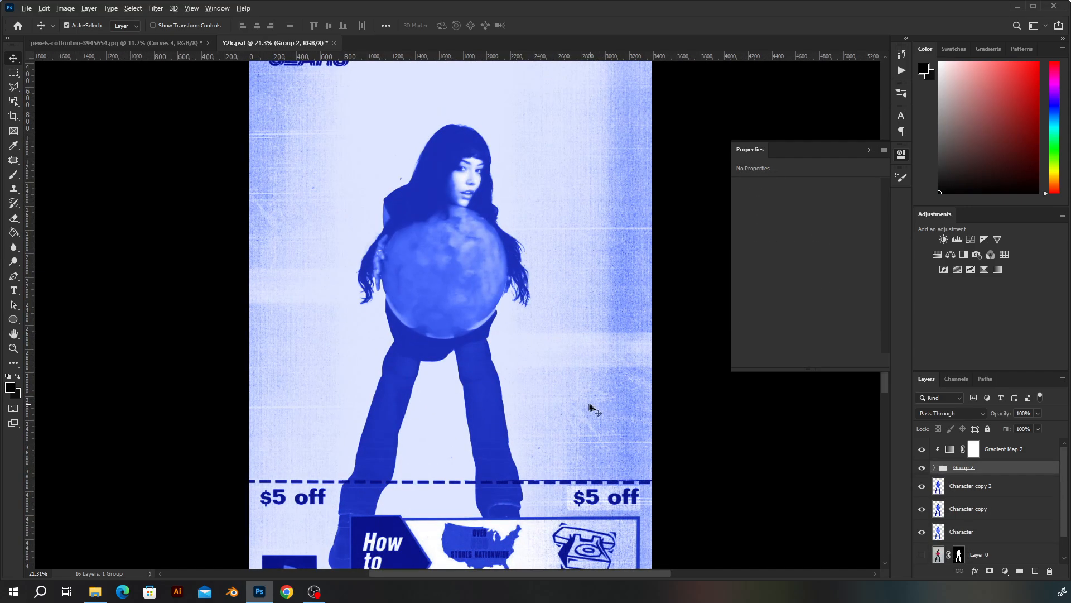
scroll(592, 411, "down", 2)
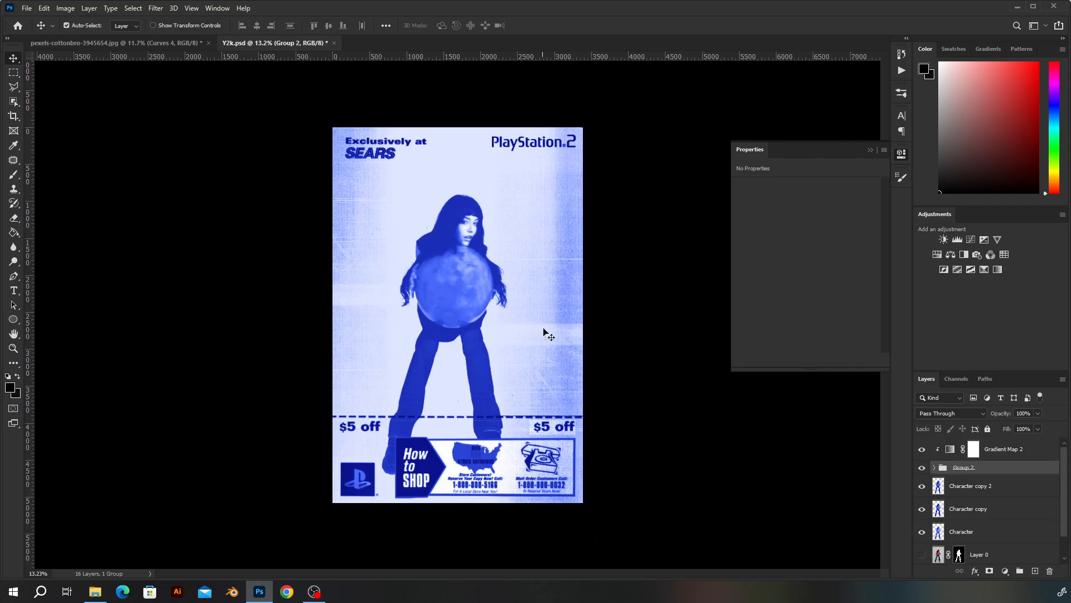
scroll(614, 346, "up", 1)
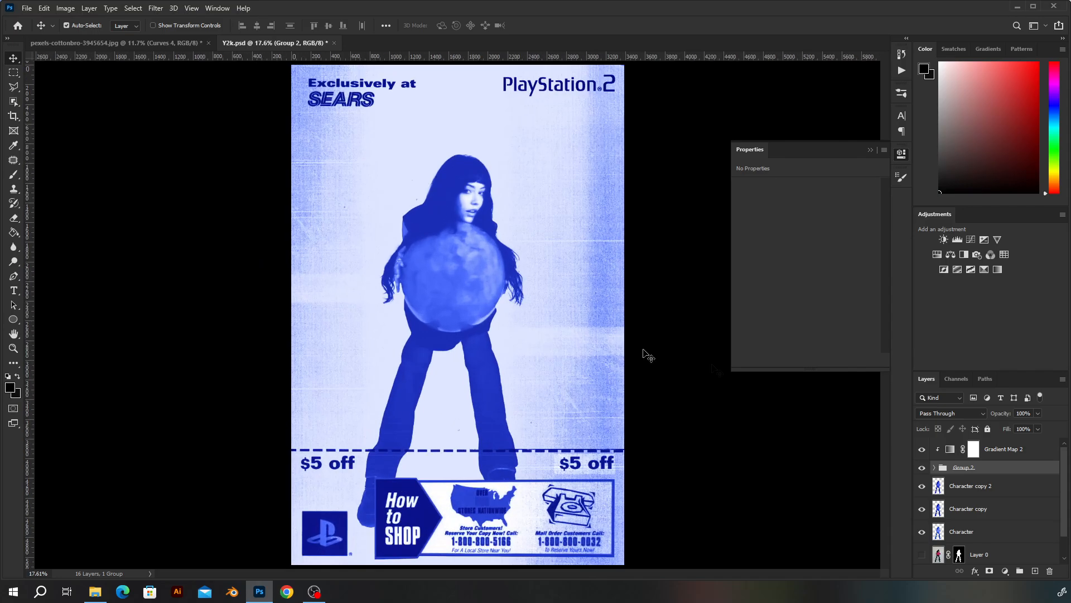
Select the Character, Character copy and Character copy 2 layers together, and collapse the floating layer properties.
left_click(966, 489)
left_click(971, 530, "shift")
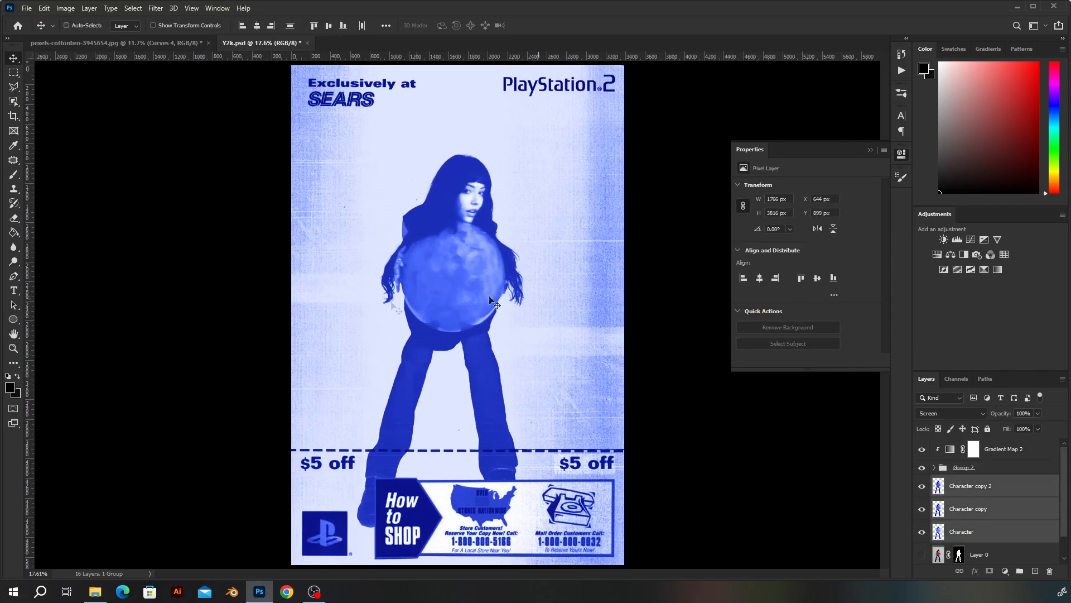
scroll(563, 285, "down", 1)
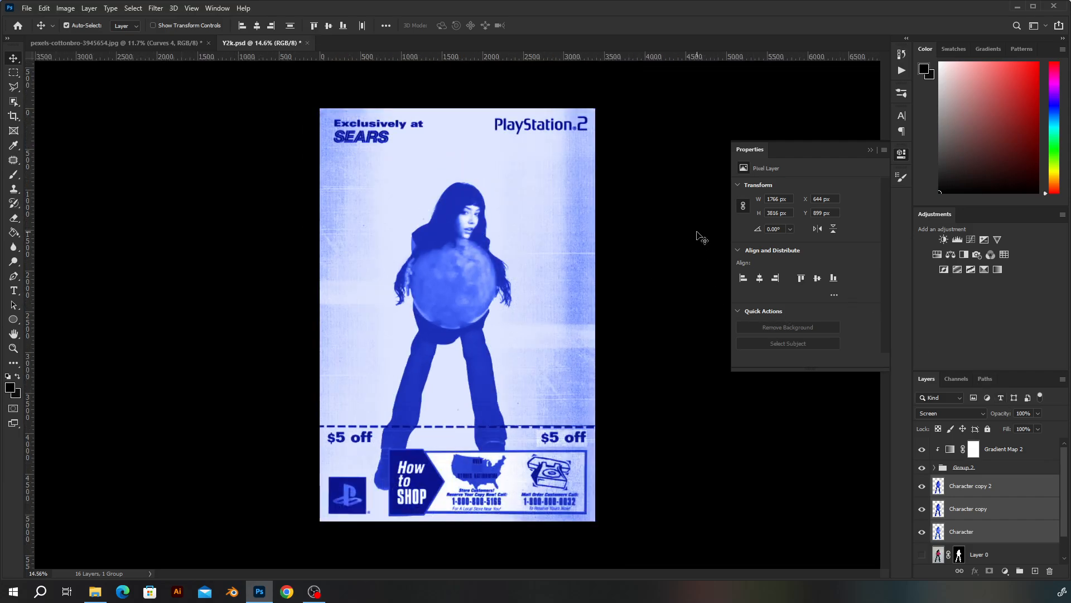
left_click(871, 149)
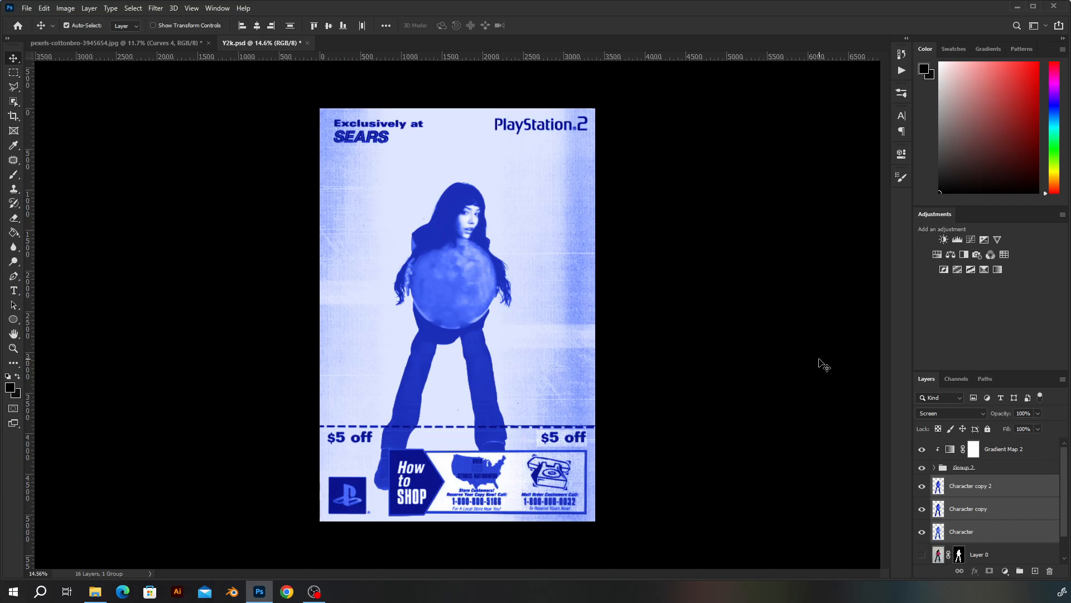